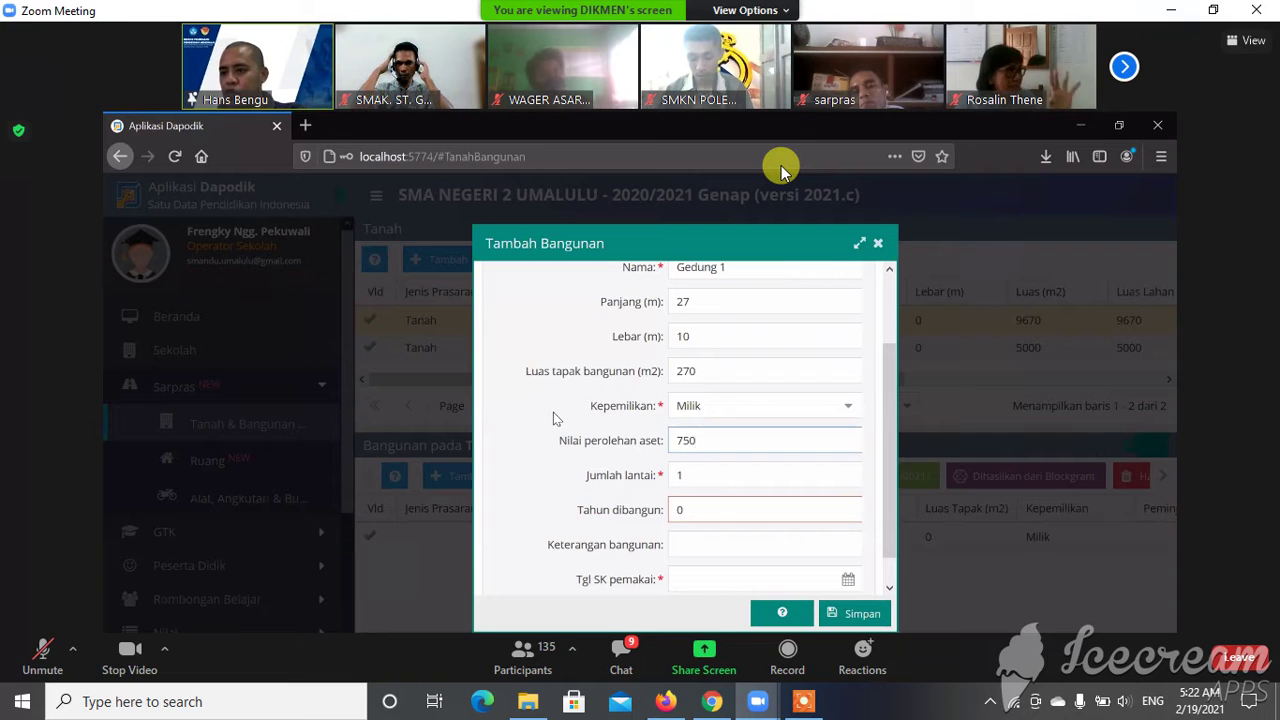
Complete the Nilai perolehan aset value of building Gedung 1 as 750000000.
type("000000")
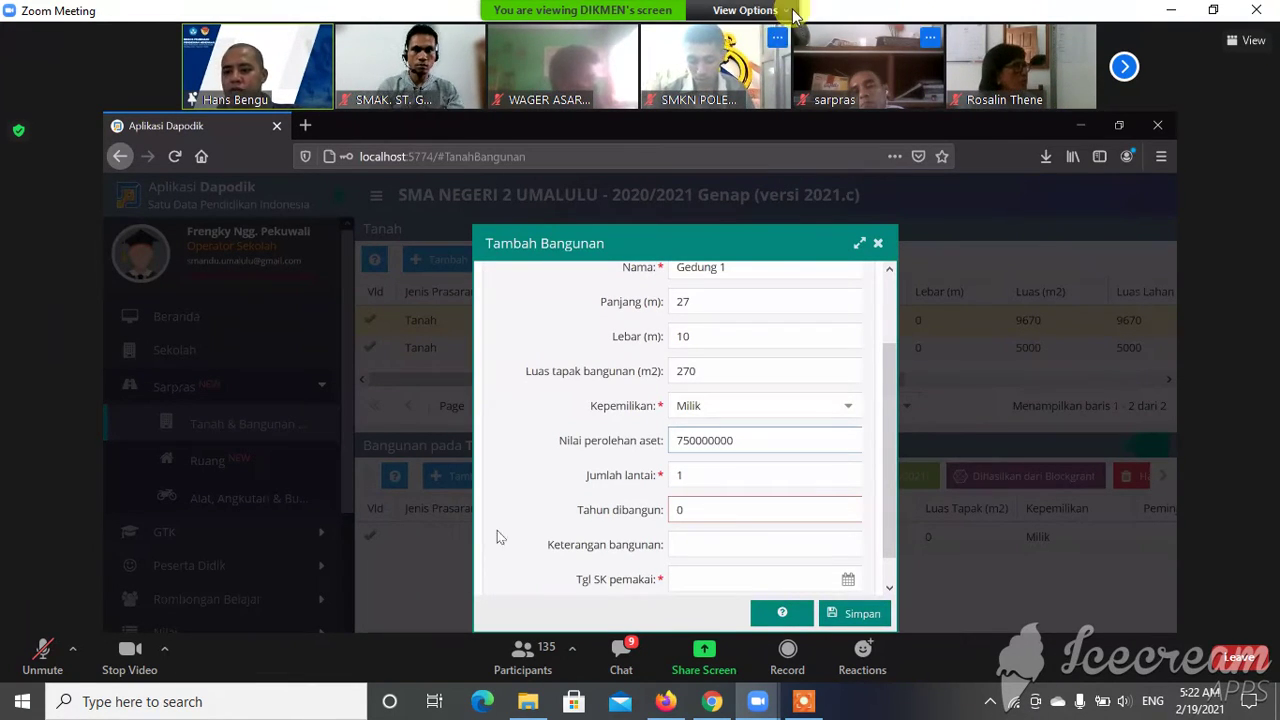
Enlarge the shared meeting screen to 200% and return it to Fit to Window.
left_click(790, 12)
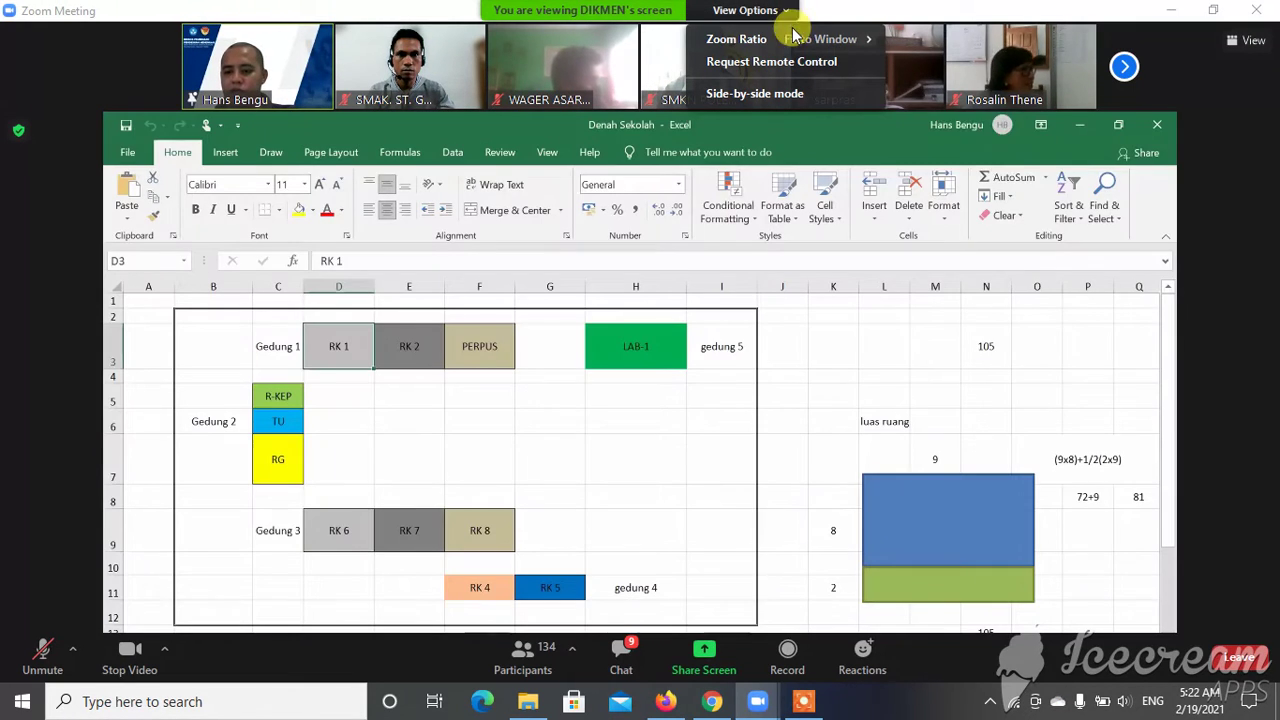
mouse_move(850, 39)
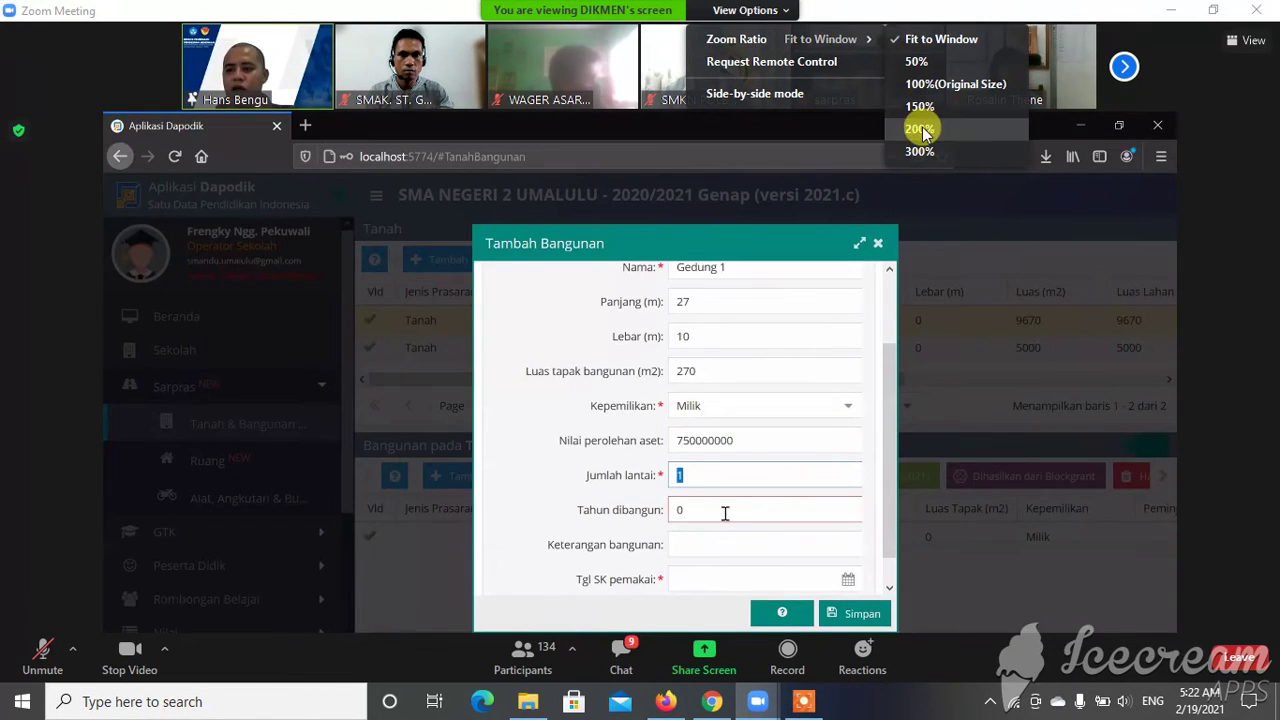
left_click(918, 127)
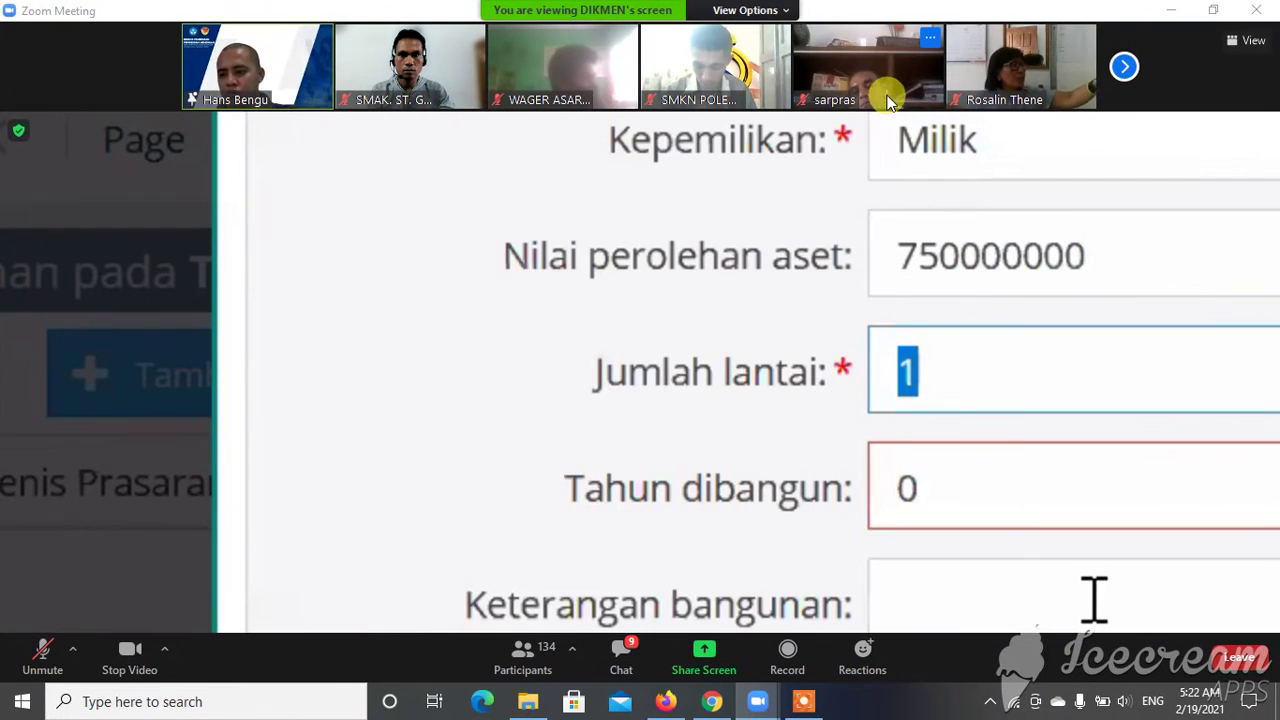
left_click(788, 12)
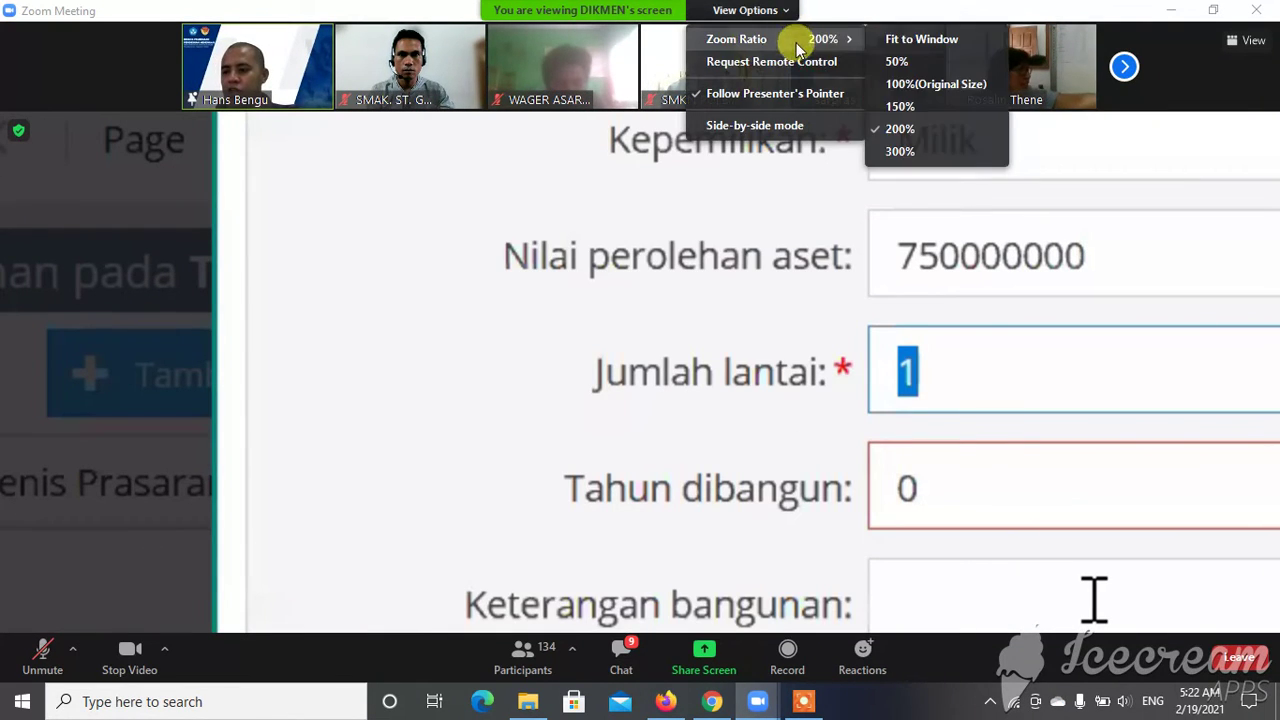
mouse_move(845, 45)
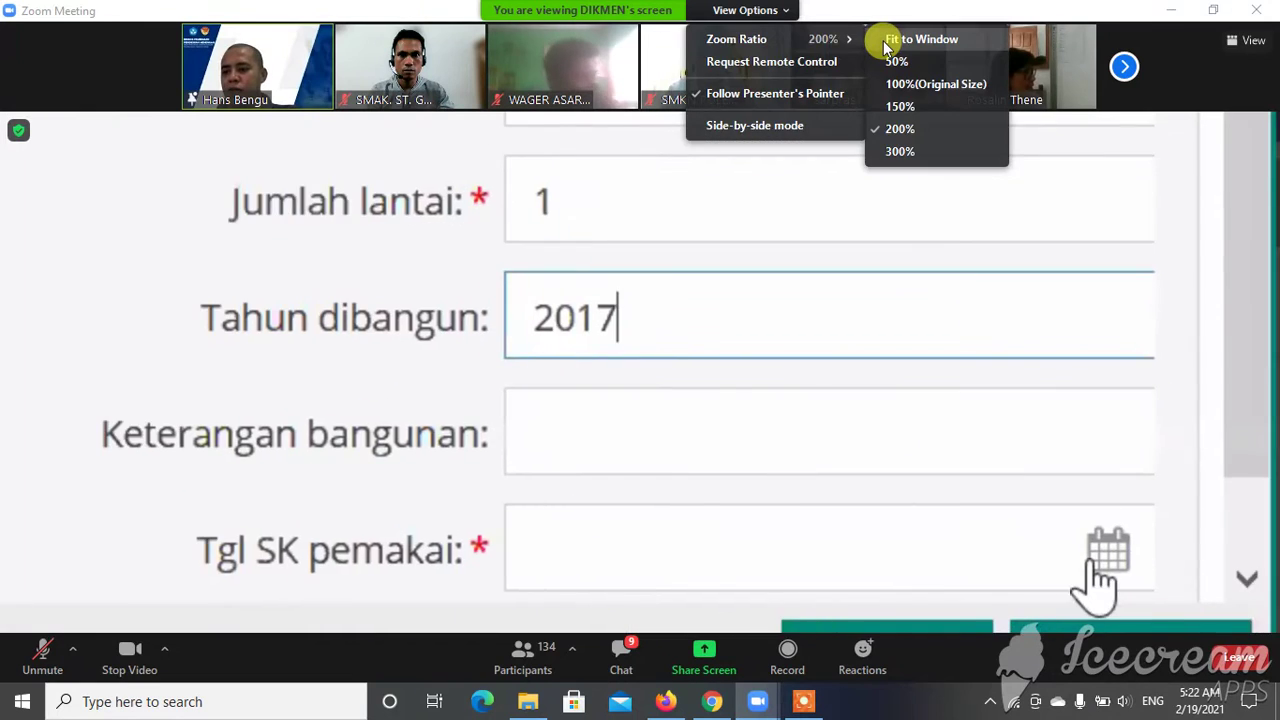
left_click(890, 39)
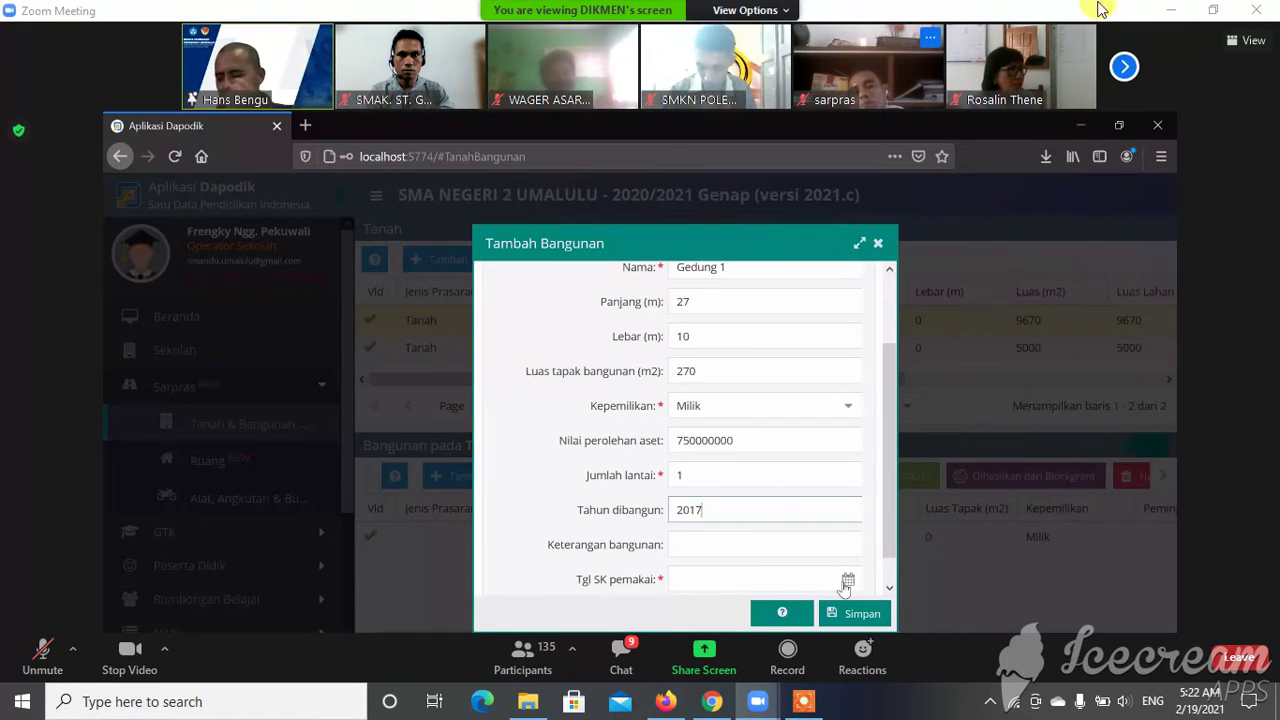
left_click(1213, 10)
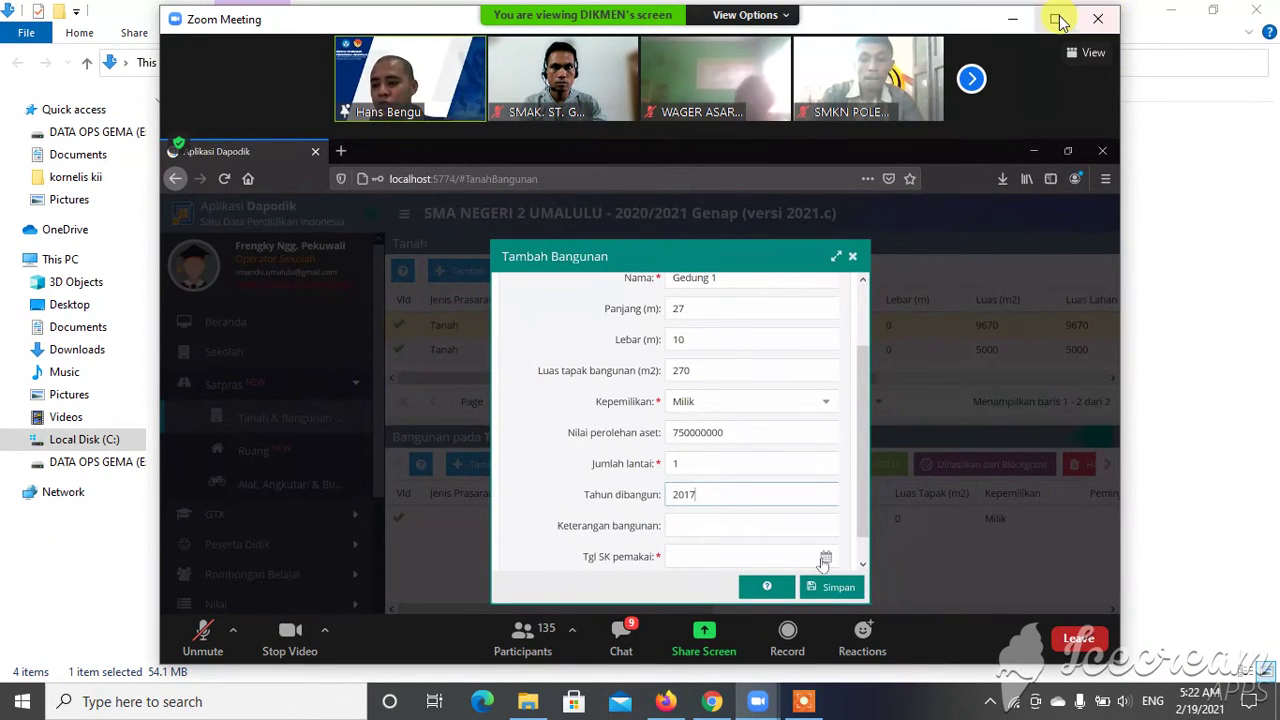
left_click(1057, 19)
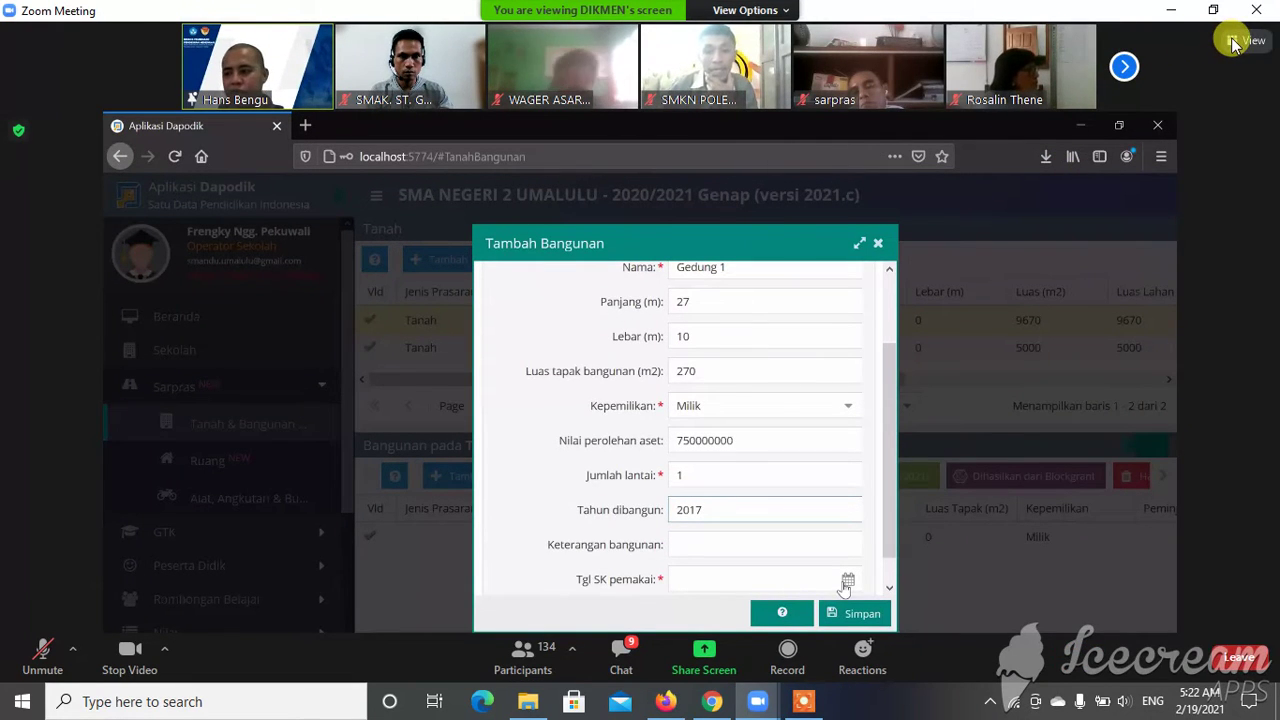
Try the shared screen at an enlarged 150% zoom ratio, and reduce it to 50%.
left_click(775, 18)
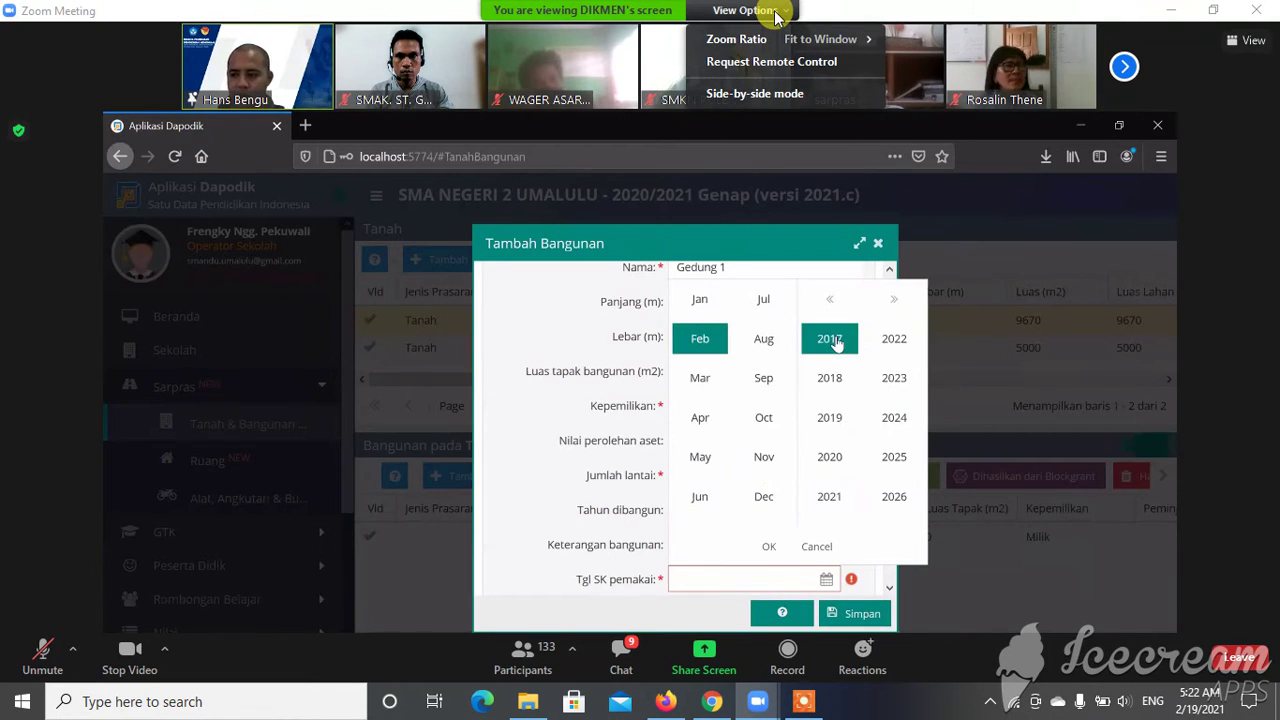
mouse_move(858, 35)
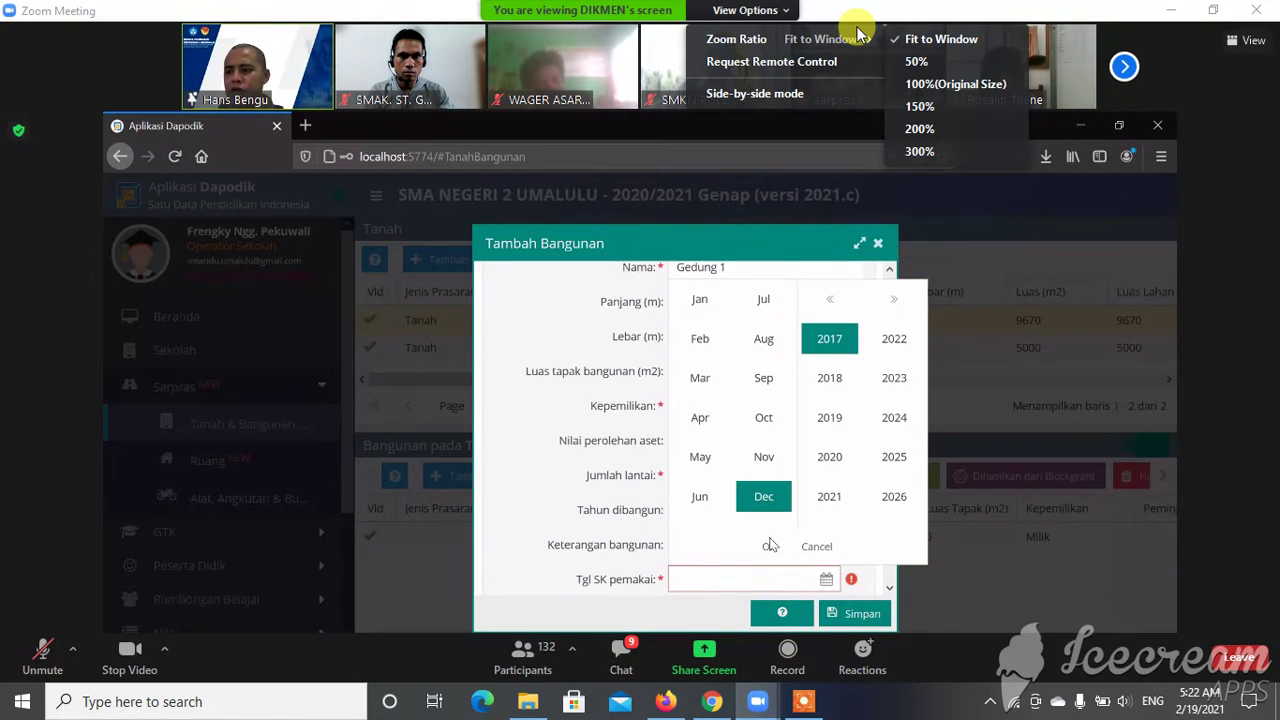
left_click(918, 128)
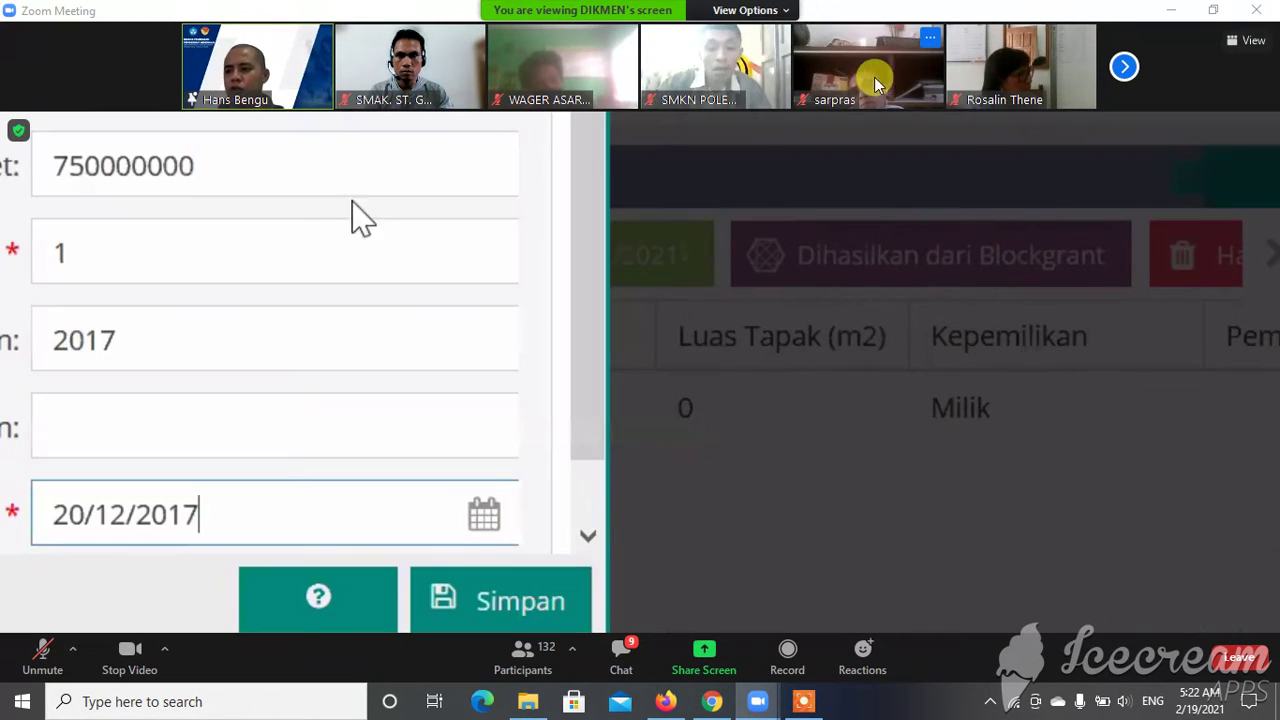
left_click(786, 12)
mouse_move(855, 42)
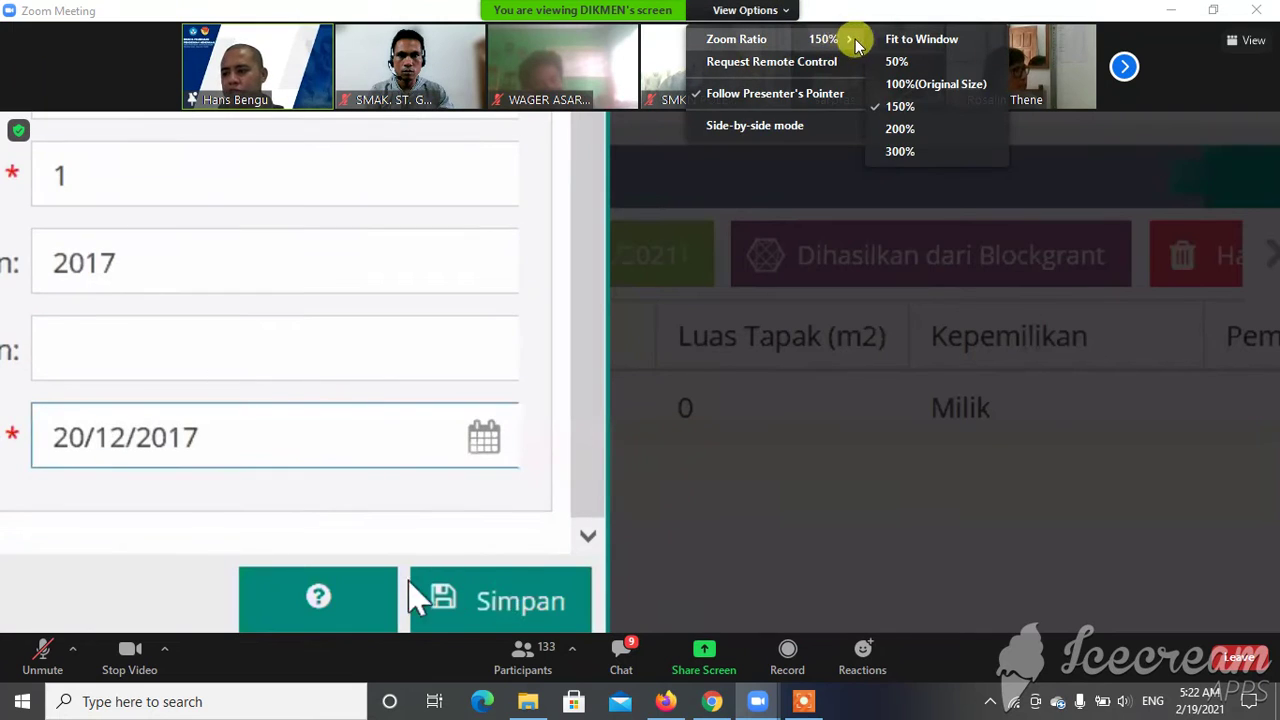
left_click(900, 42)
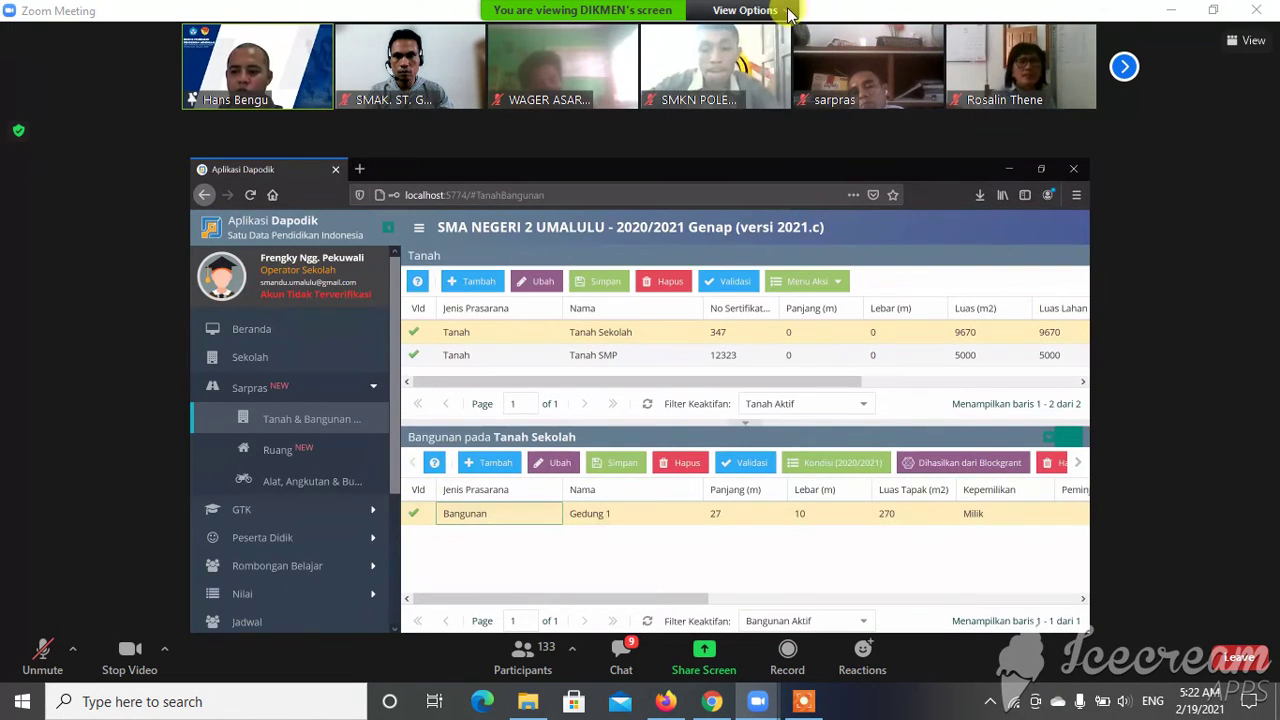
View the shared screen at 100% original size and restore the zoom ratio to Fit to Window.
left_click(790, 14)
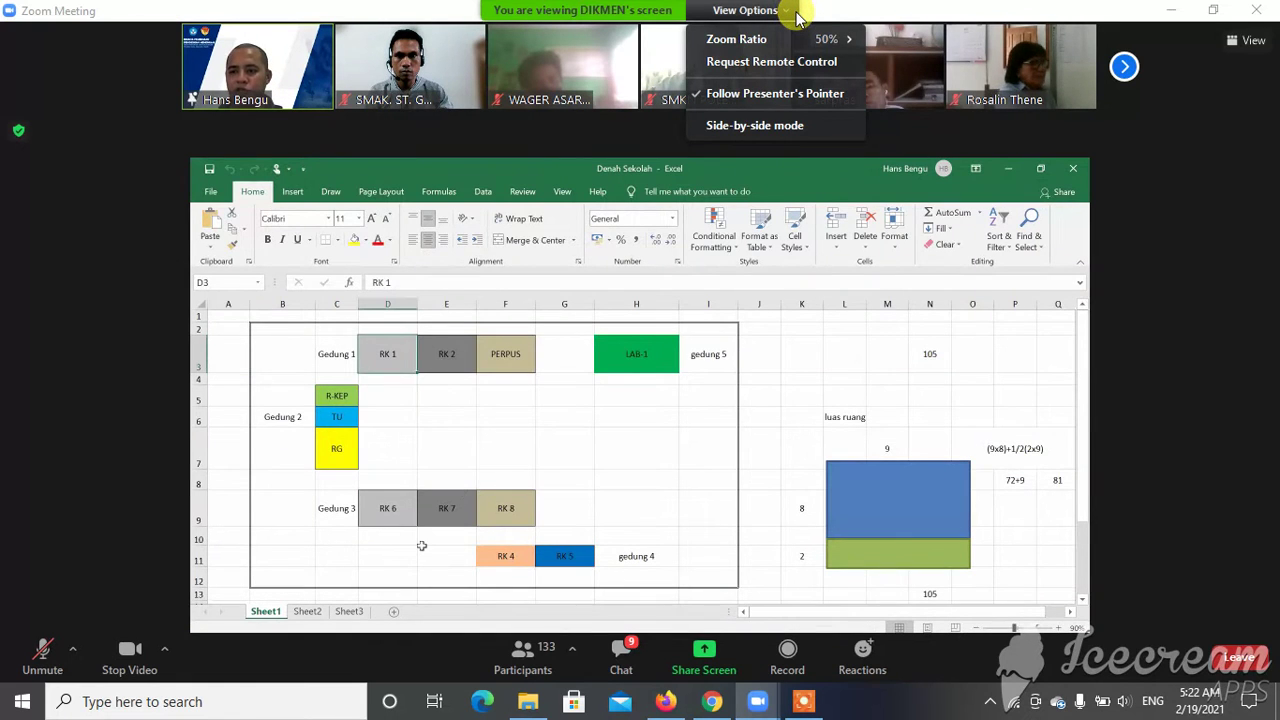
mouse_move(822, 38)
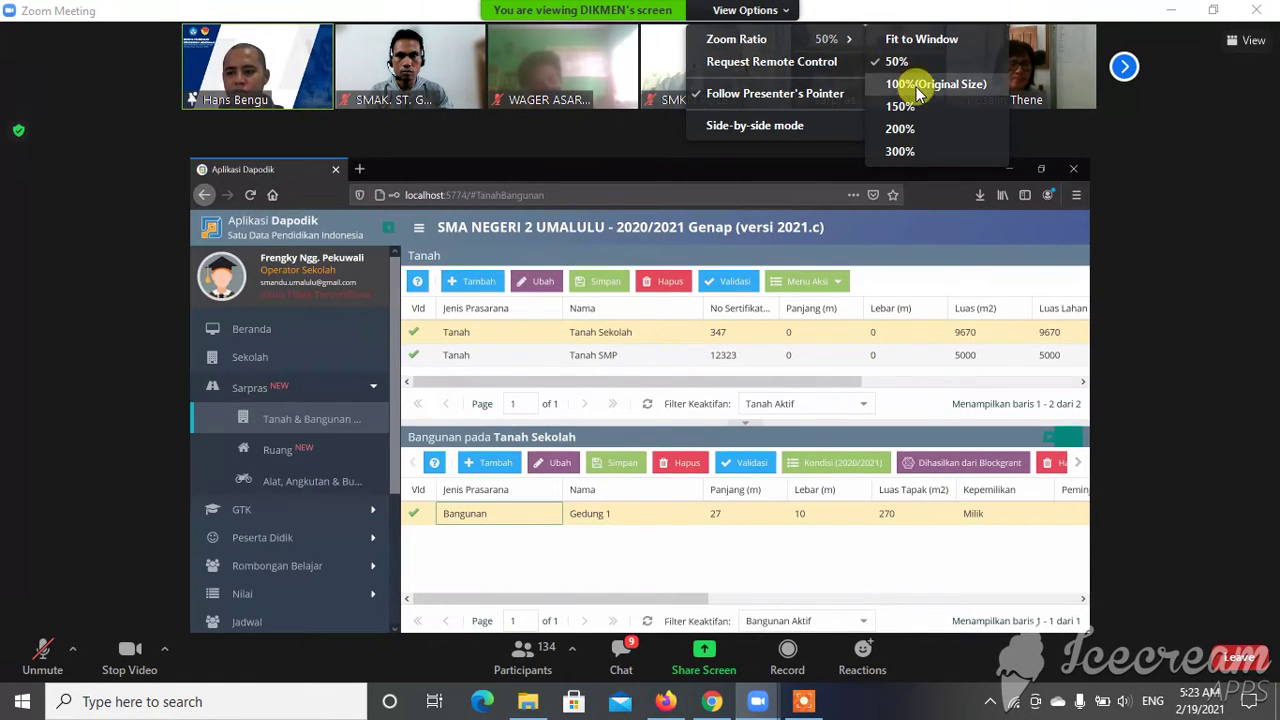
left_click(912, 85)
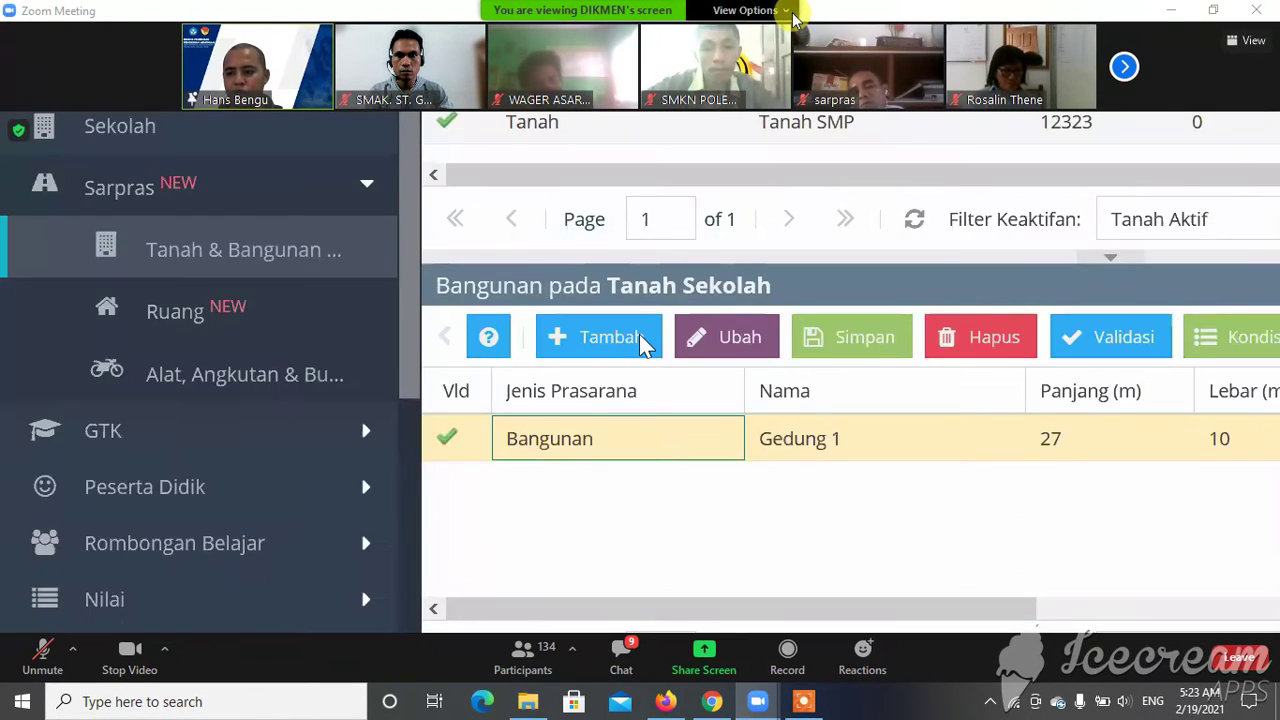
left_click(790, 12)
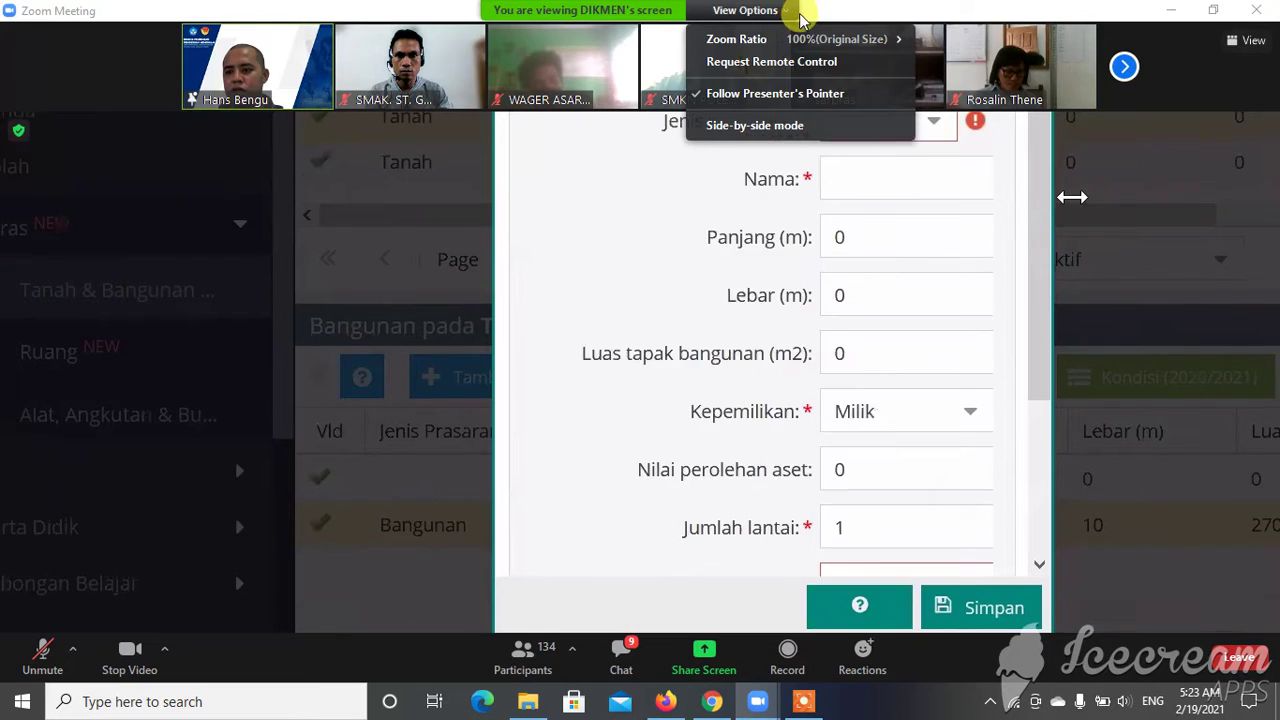
left_click(792, 14)
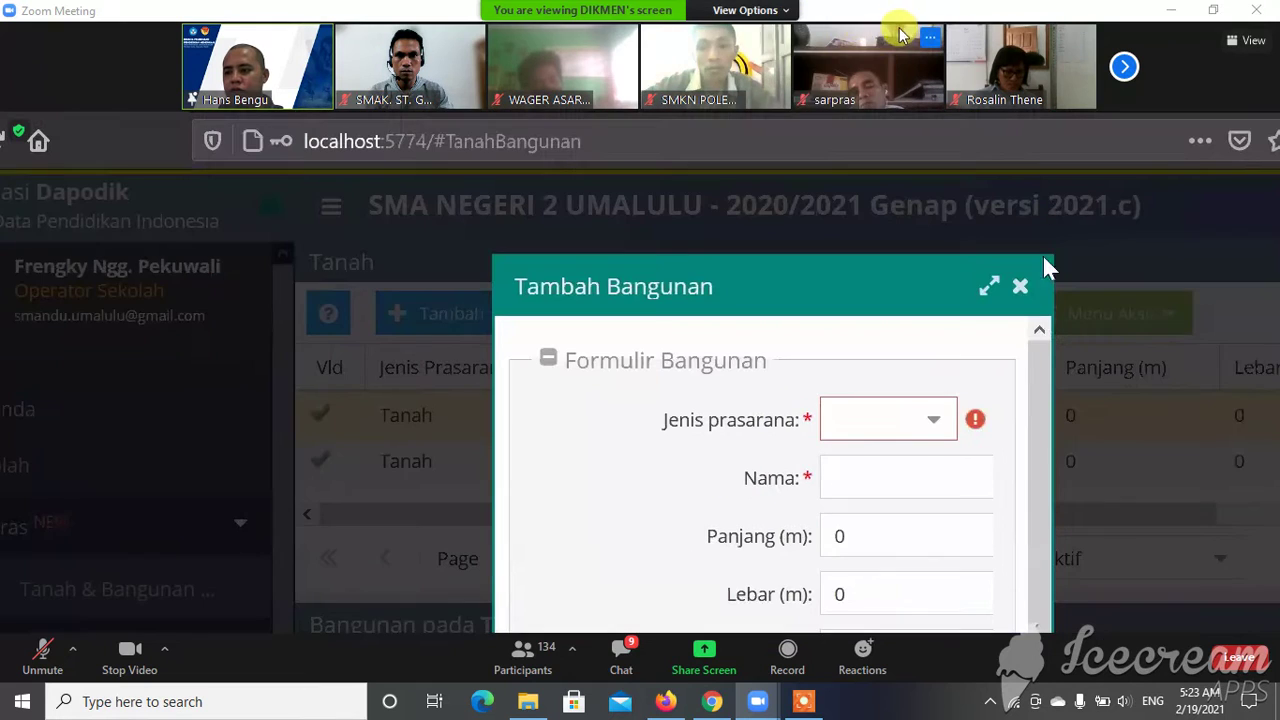
left_click(786, 12)
mouse_move(880, 38)
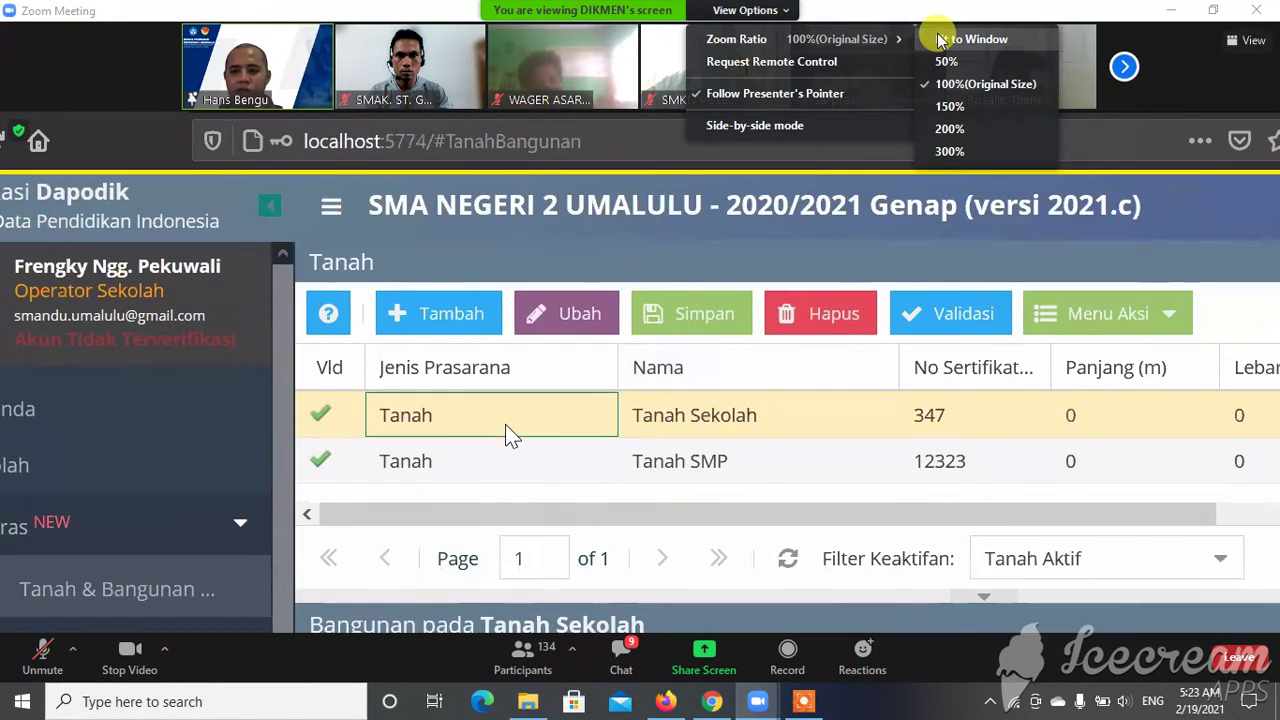
left_click(960, 39)
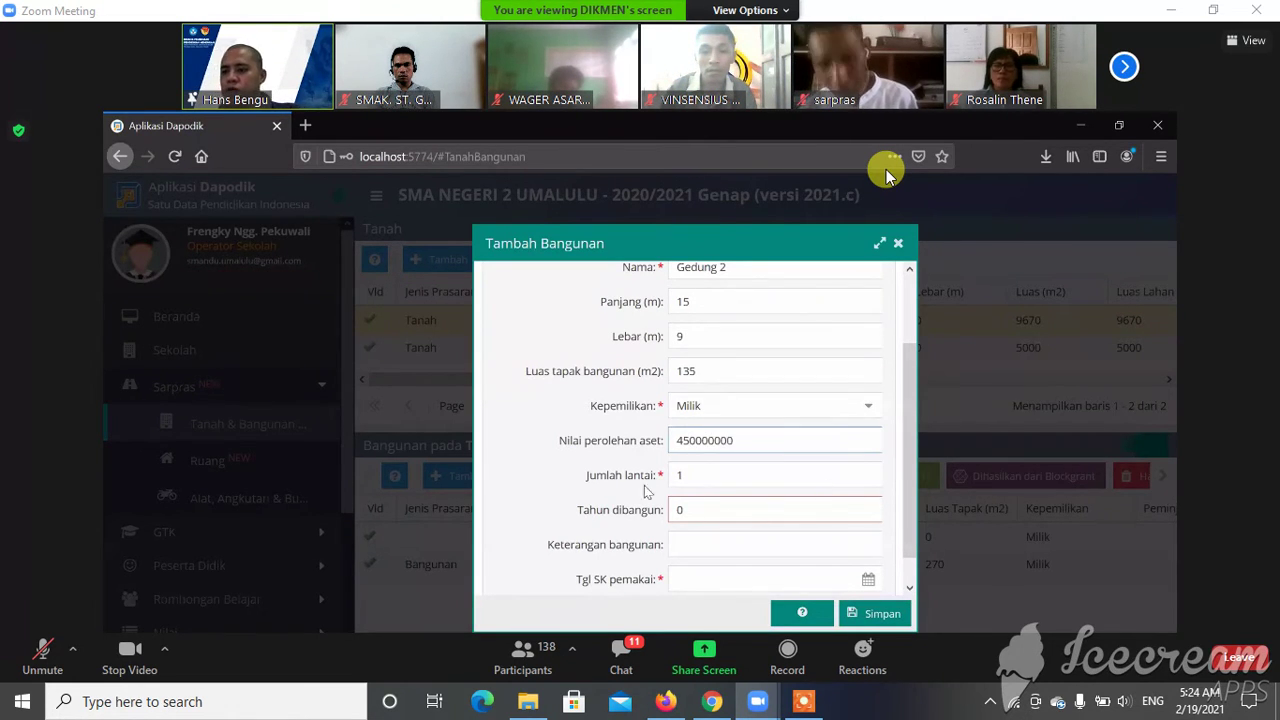
Set Gedung 2's Tahun dibangun to 2018 and its Tgl SK pemakai to a date in December 2018, and save the building.
left_click_drag(702, 515, 637, 512)
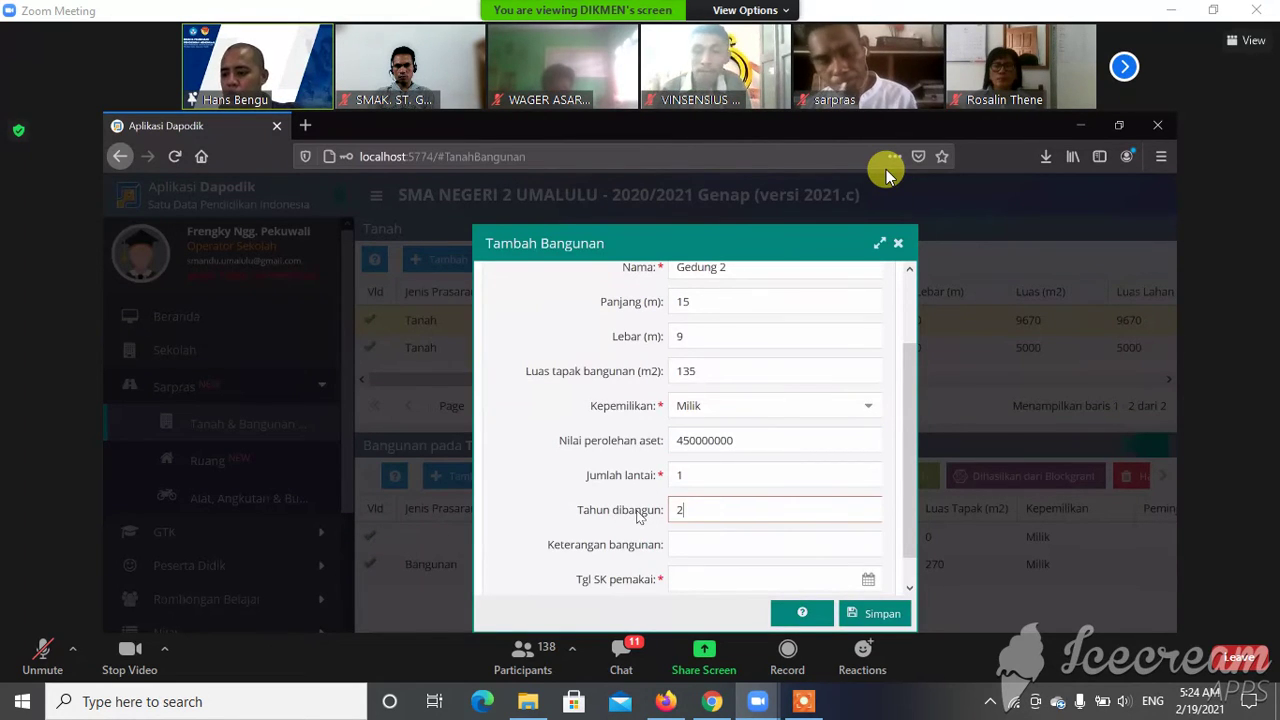
type("2018")
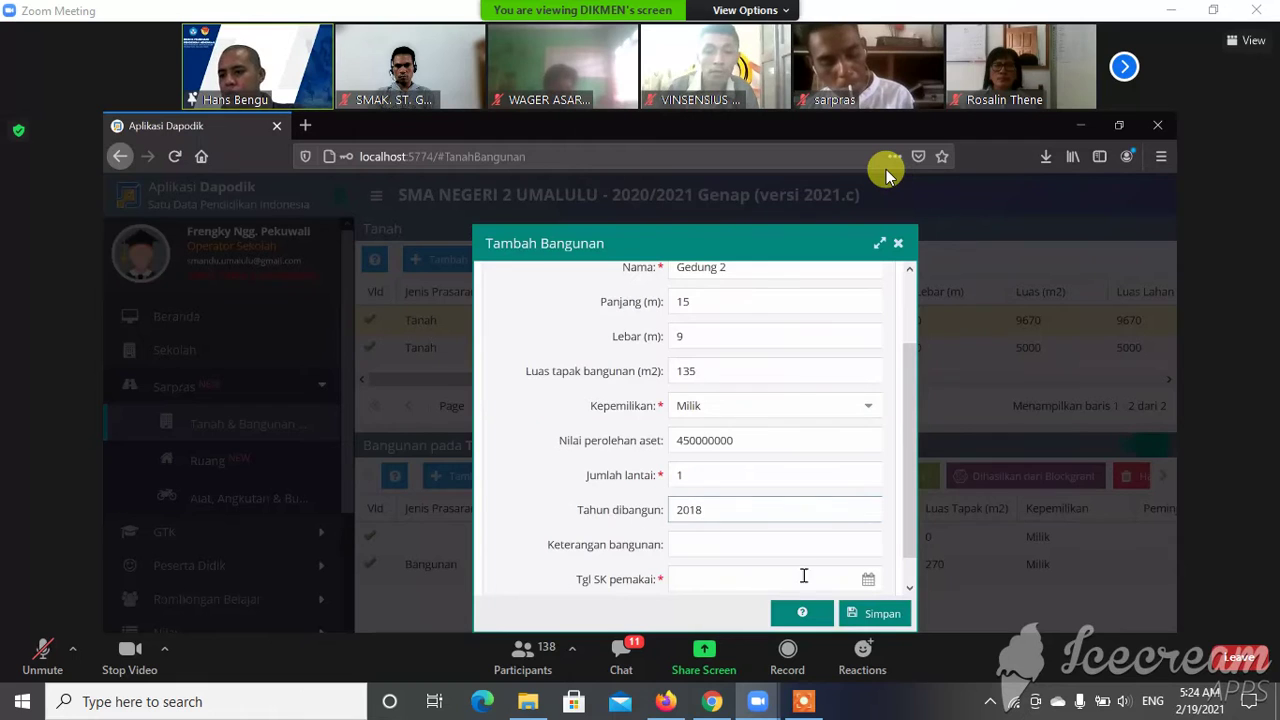
left_click(866, 584)
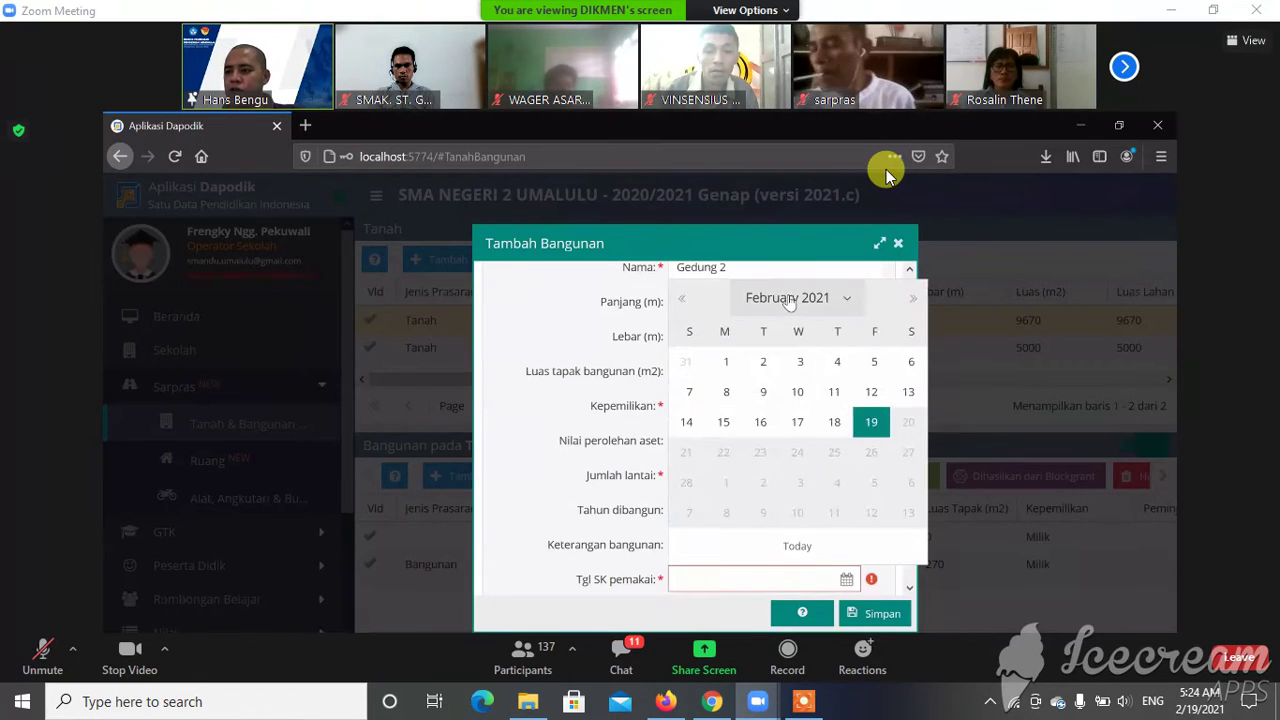
left_click(790, 300)
left_click(829, 378)
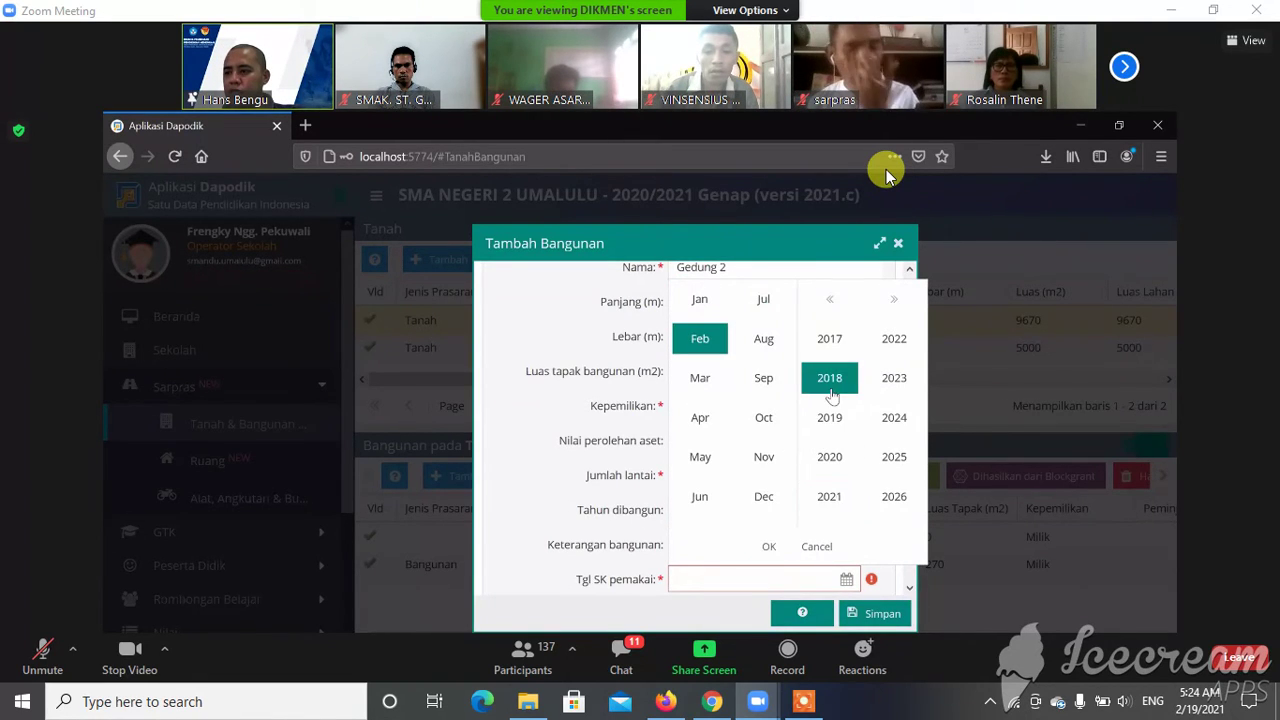
left_click(762, 497)
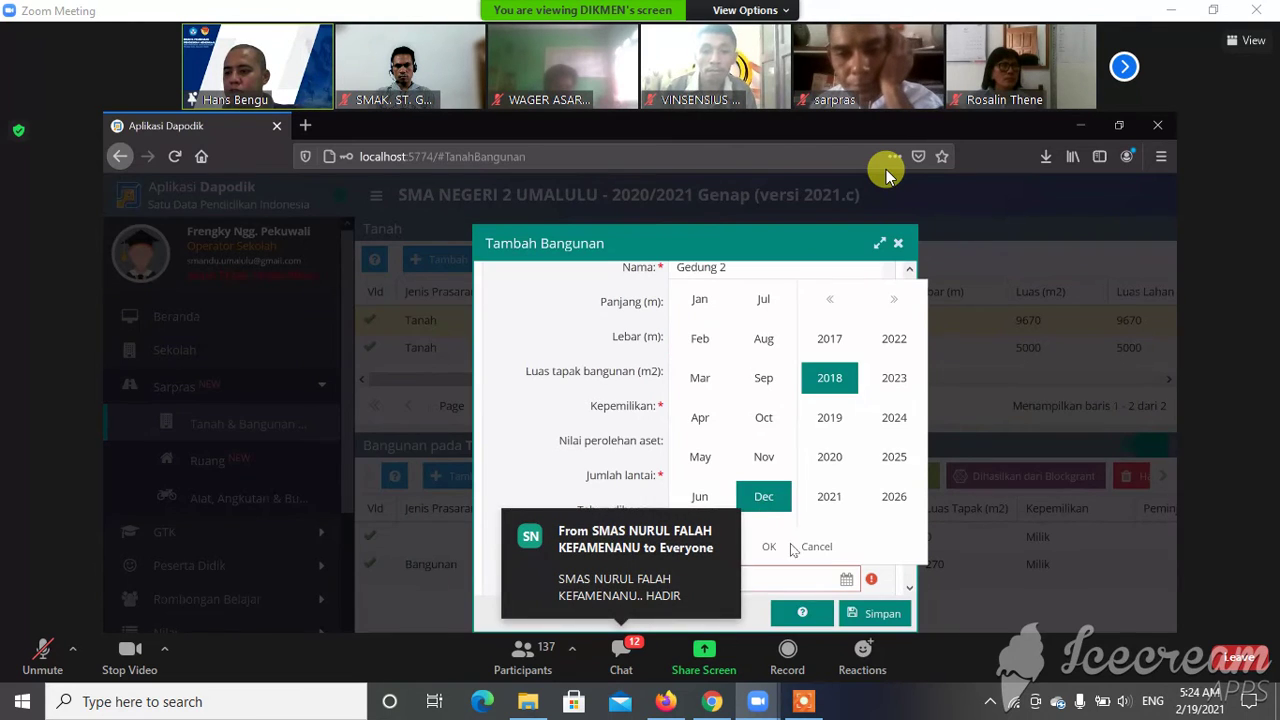
left_click(770, 547)
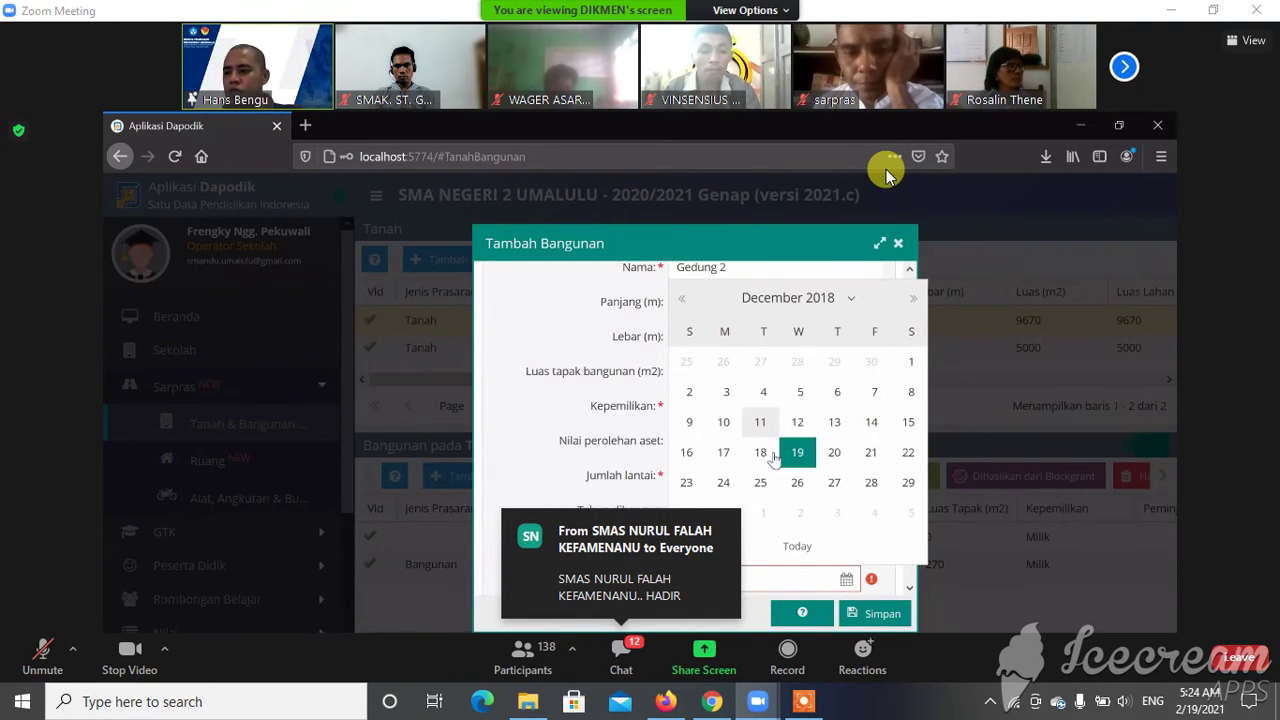
left_click(813, 428)
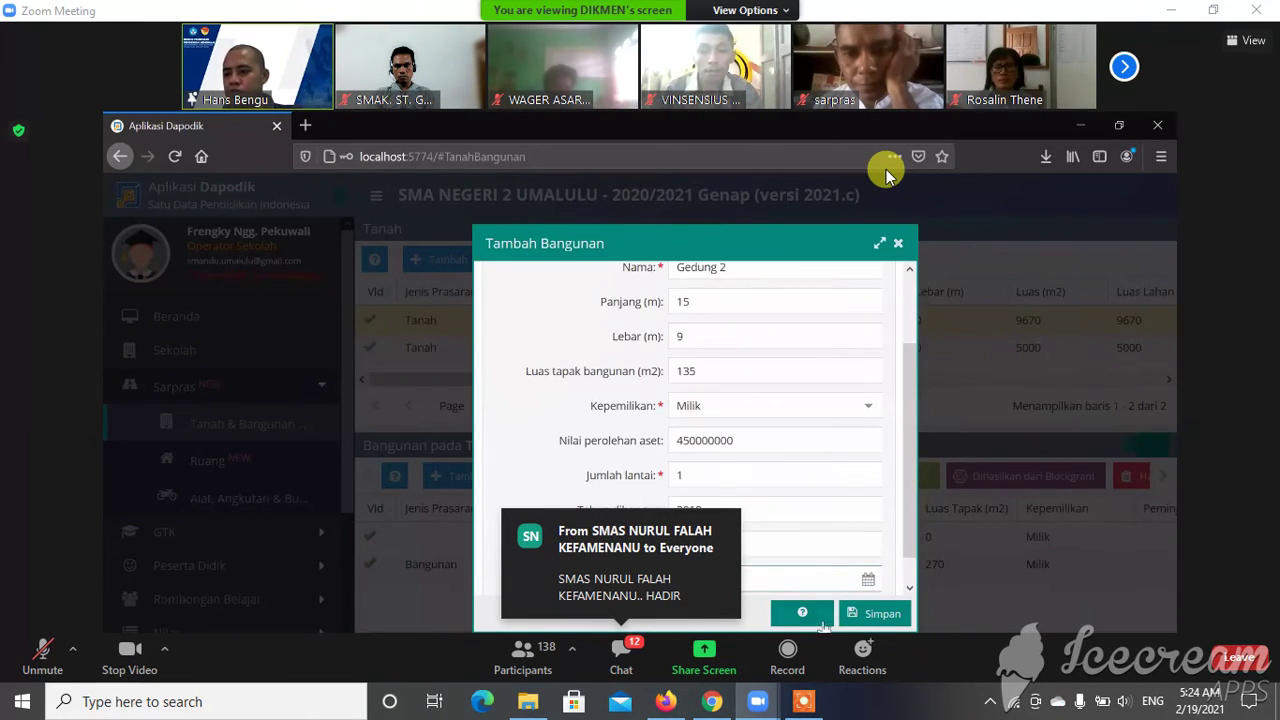
left_click(875, 614)
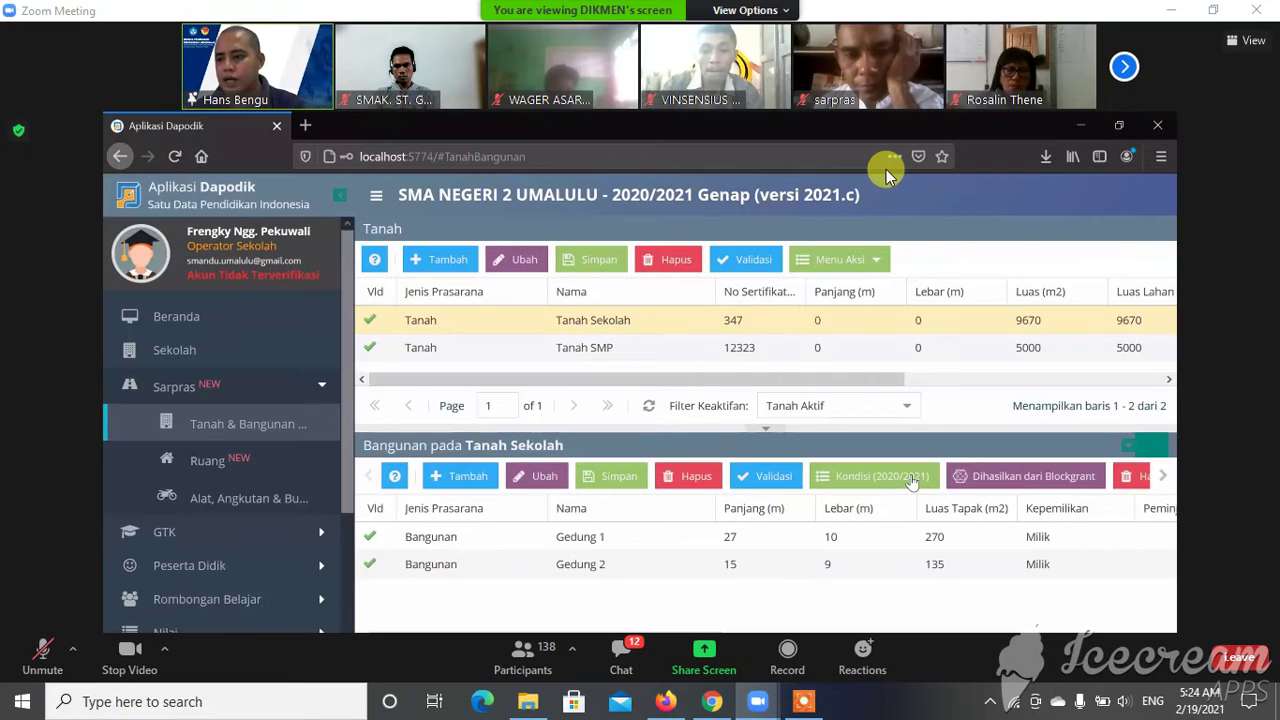
left_click(636, 540)
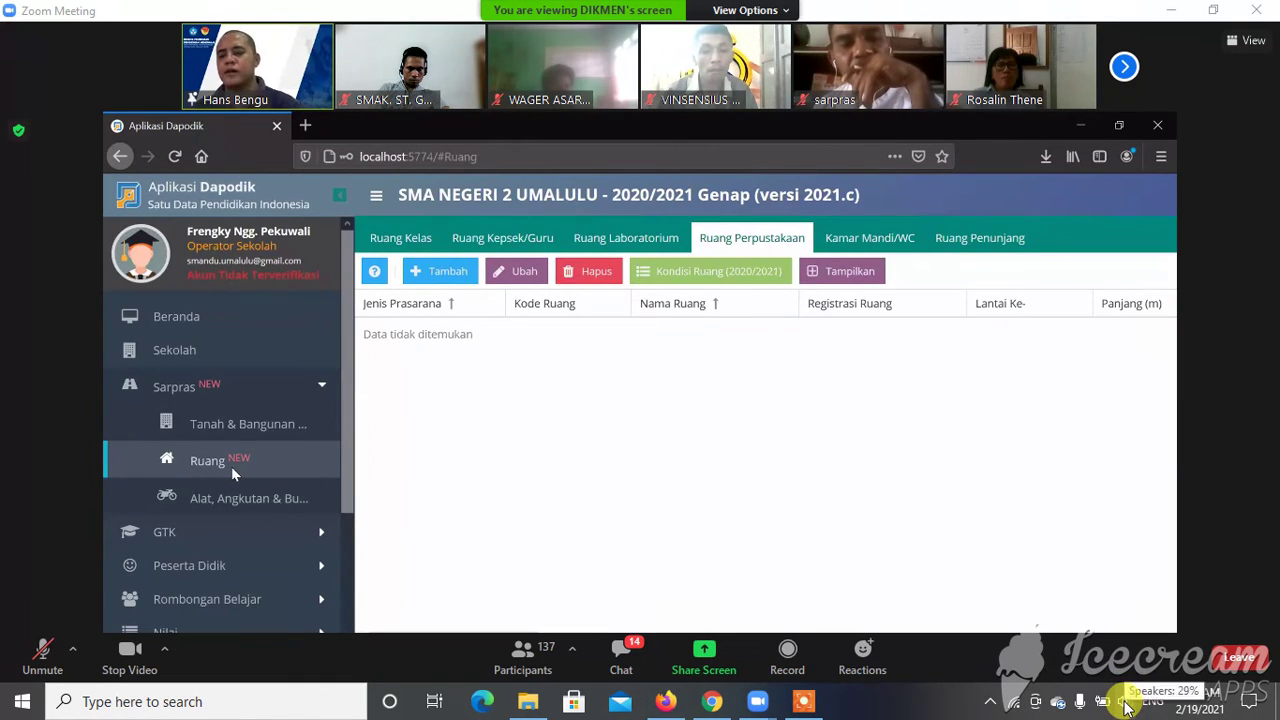
Raise the computer's speaker volume to 59.
left_click(1124, 701)
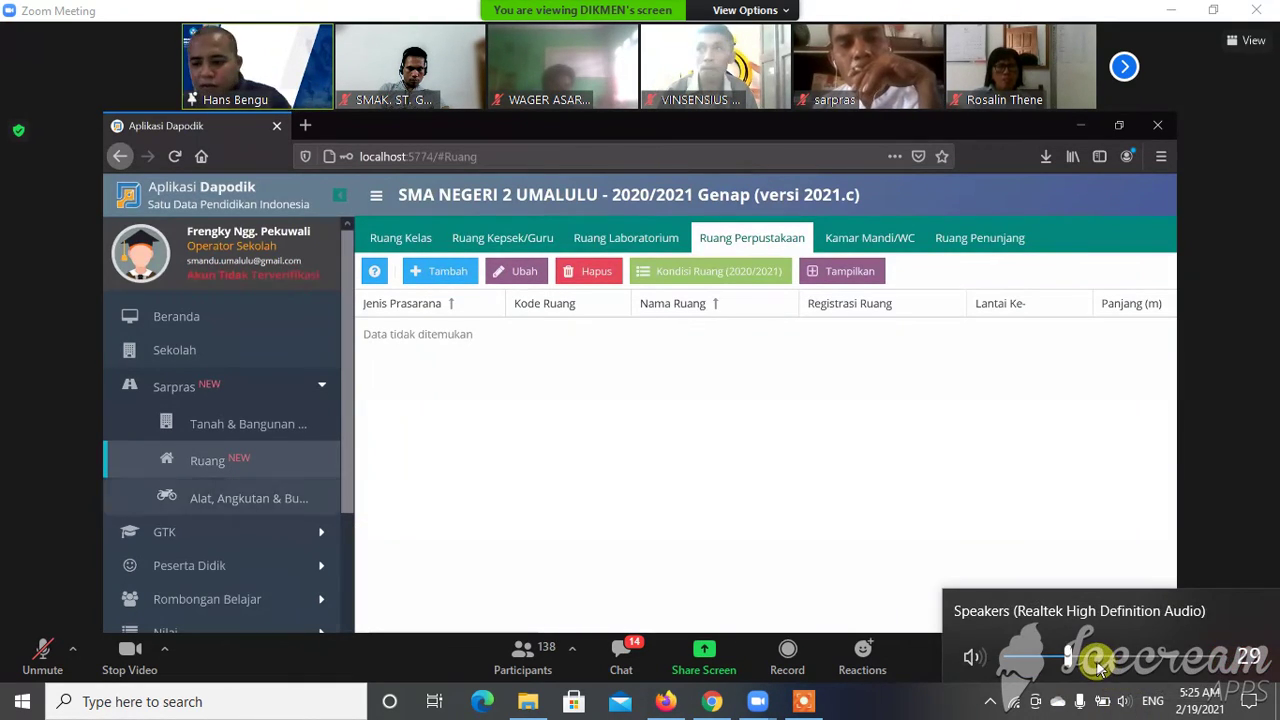
left_click(1118, 660)
left_click_drag(1120, 660, 1130, 660)
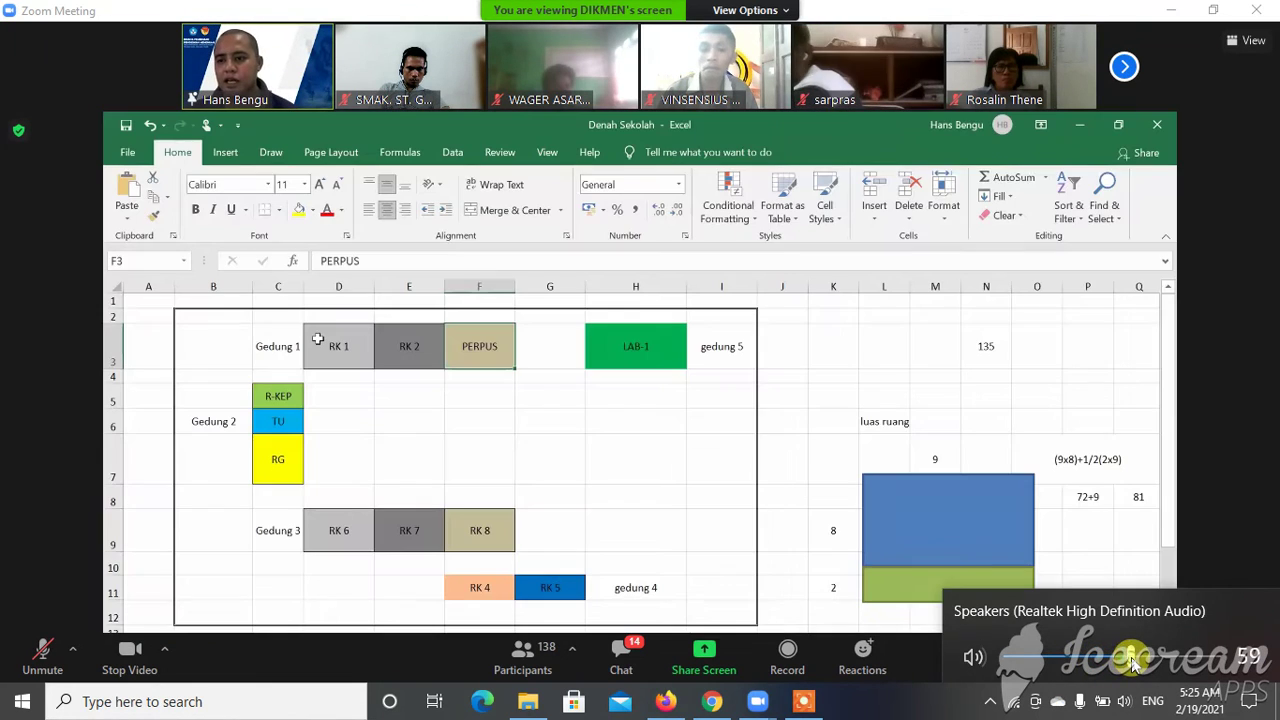
left_click(928, 708)
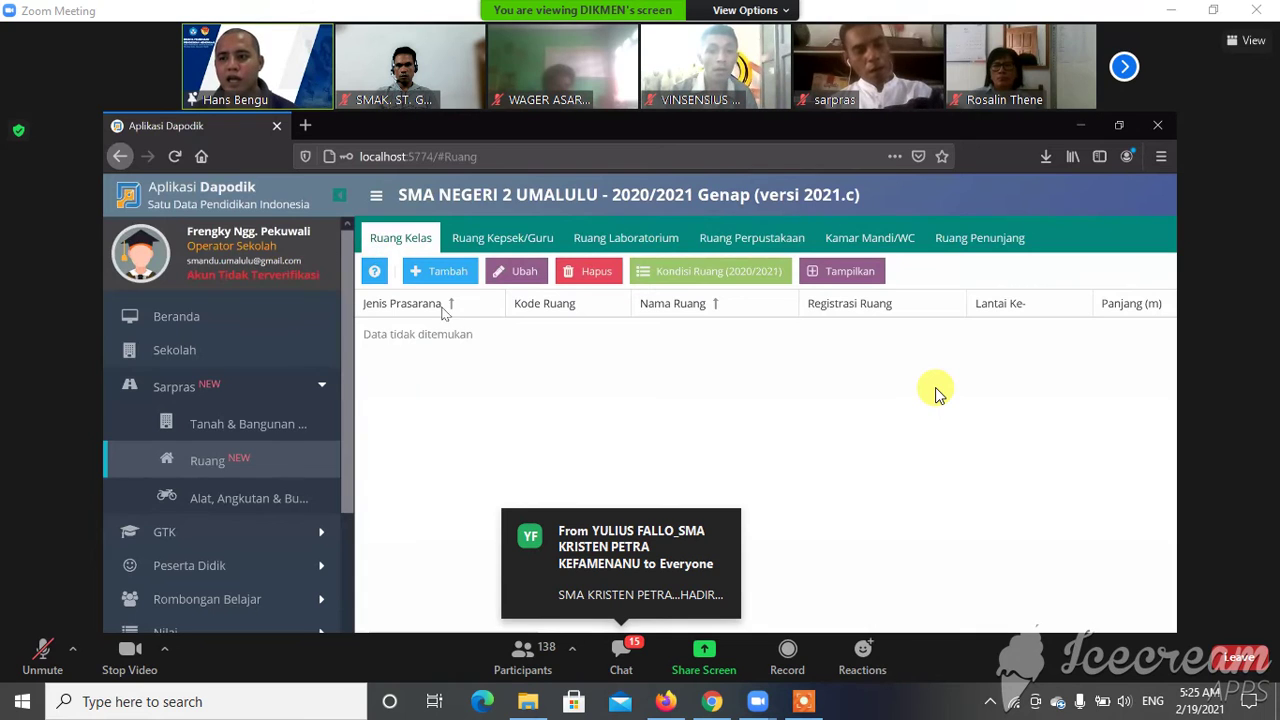
Start a new room record under Ruang Kelas and set its Jenis Prasarana to Ruang Teori/Kelas.
left_click(448, 272)
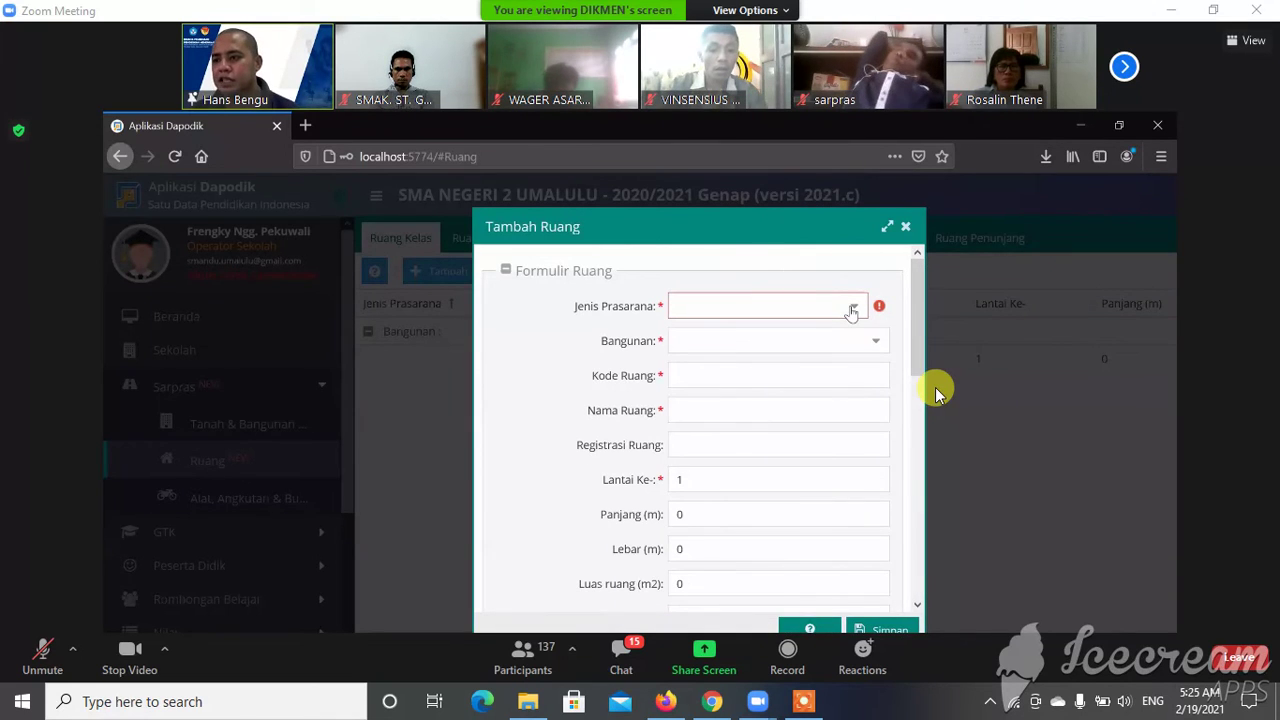
left_click(851, 313)
left_click(760, 330)
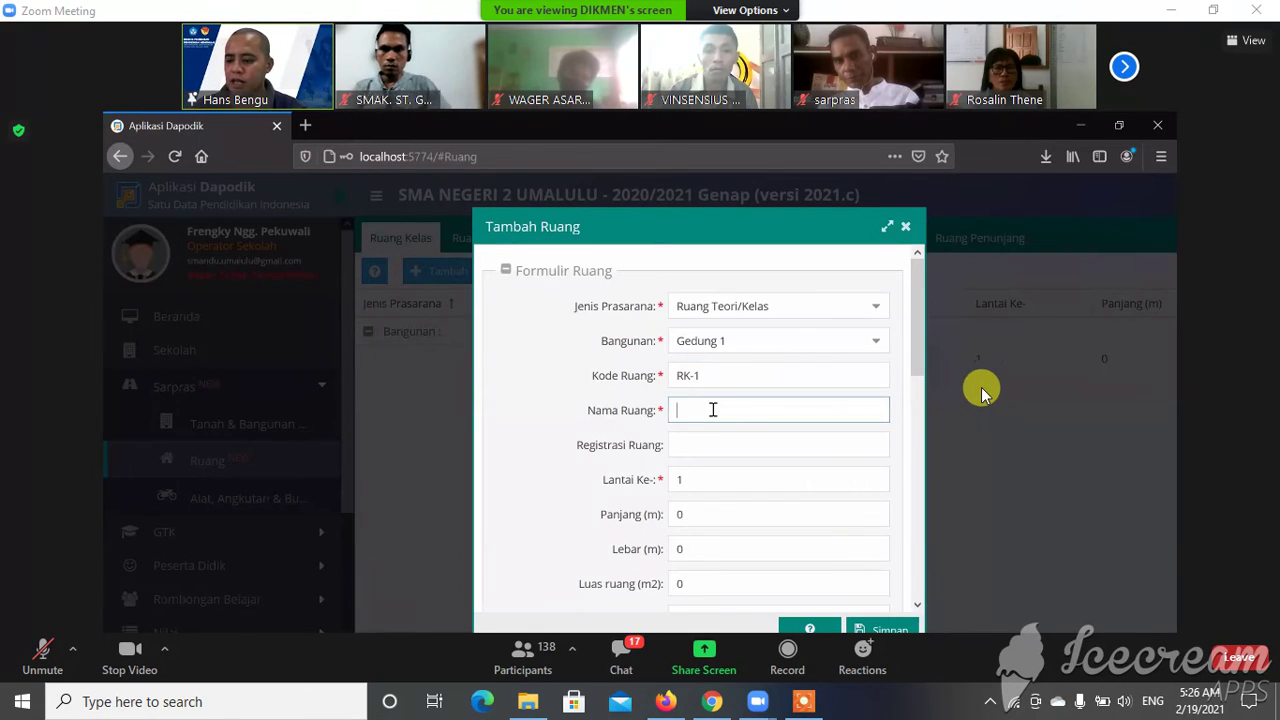
Switch to Firefox, close the Icecream Screen Recorder thank-you page beside the Aplikasi Dapodik page, and return to the Zoom meeting.
left_click(677, 708)
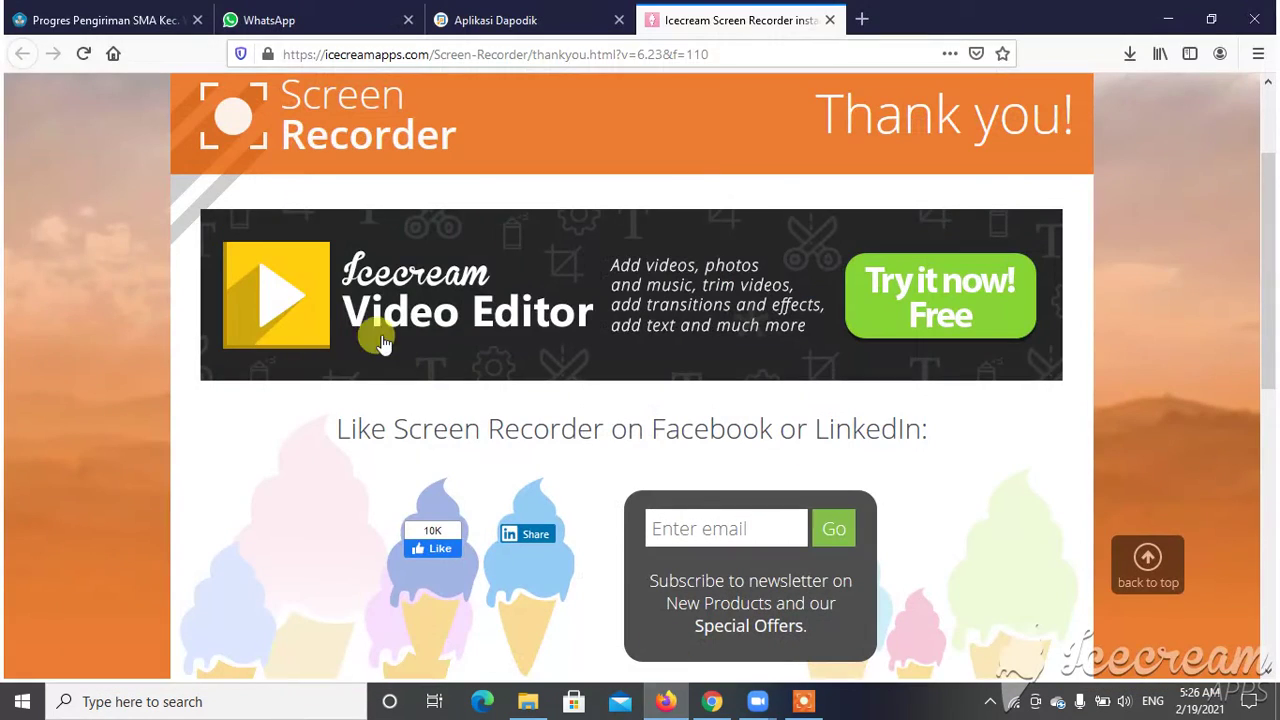
left_click(120, 18)
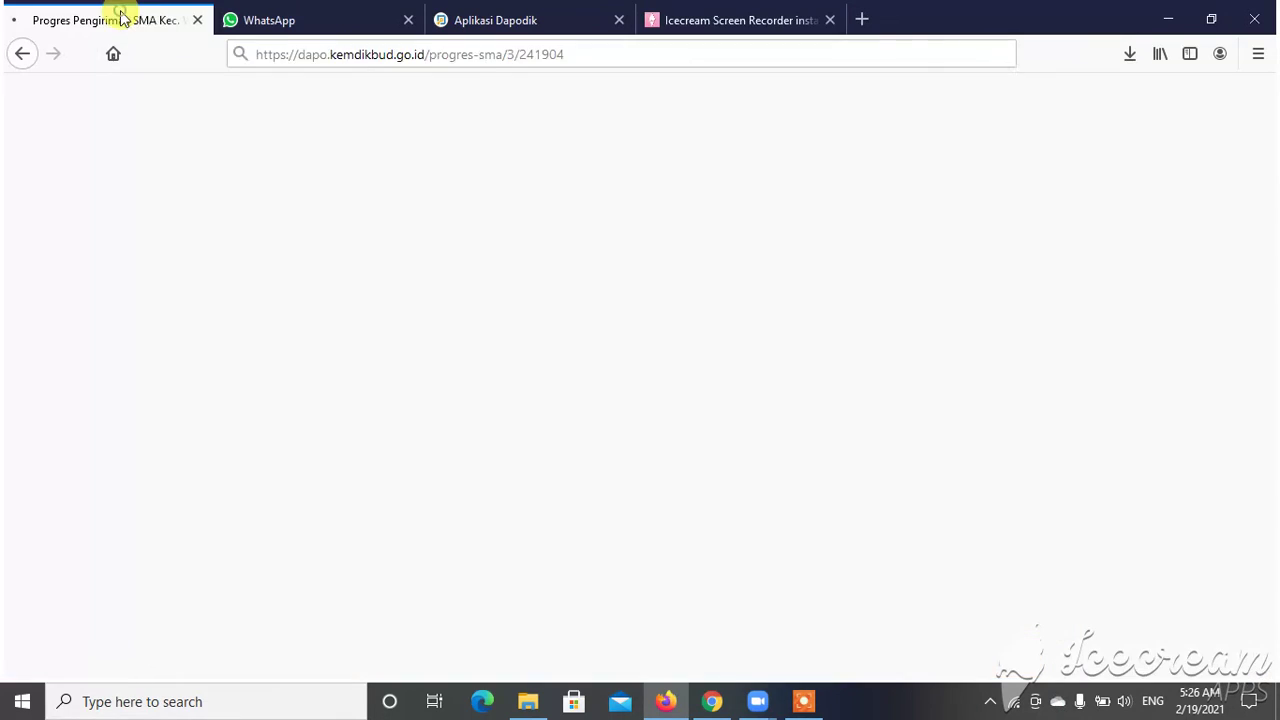
left_click(472, 22)
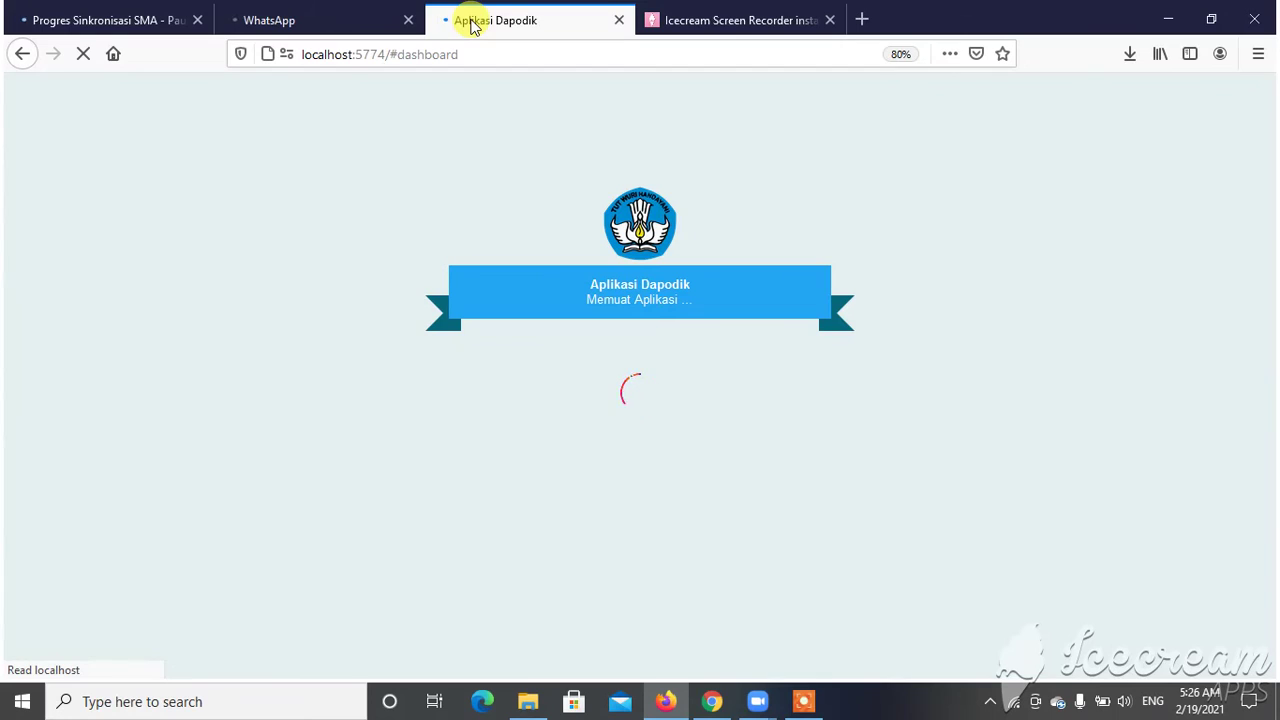
left_click(830, 20)
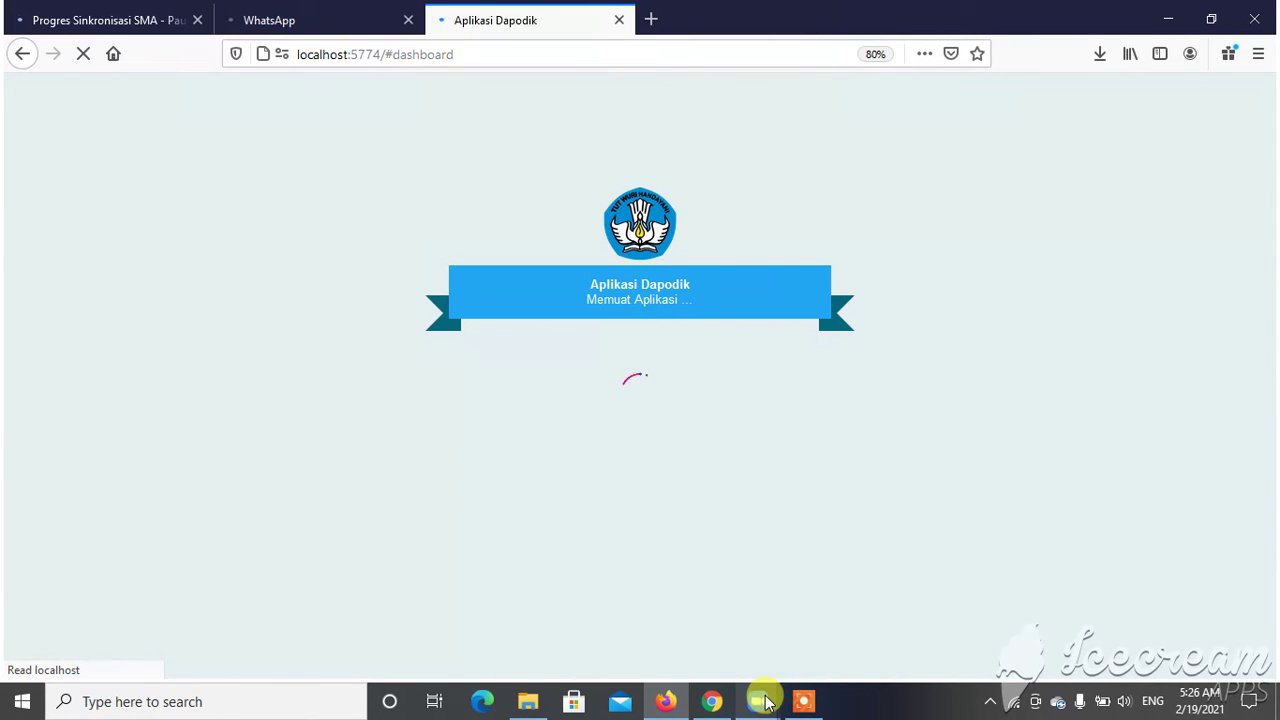
mouse_move(763, 692)
left_click(832, 636)
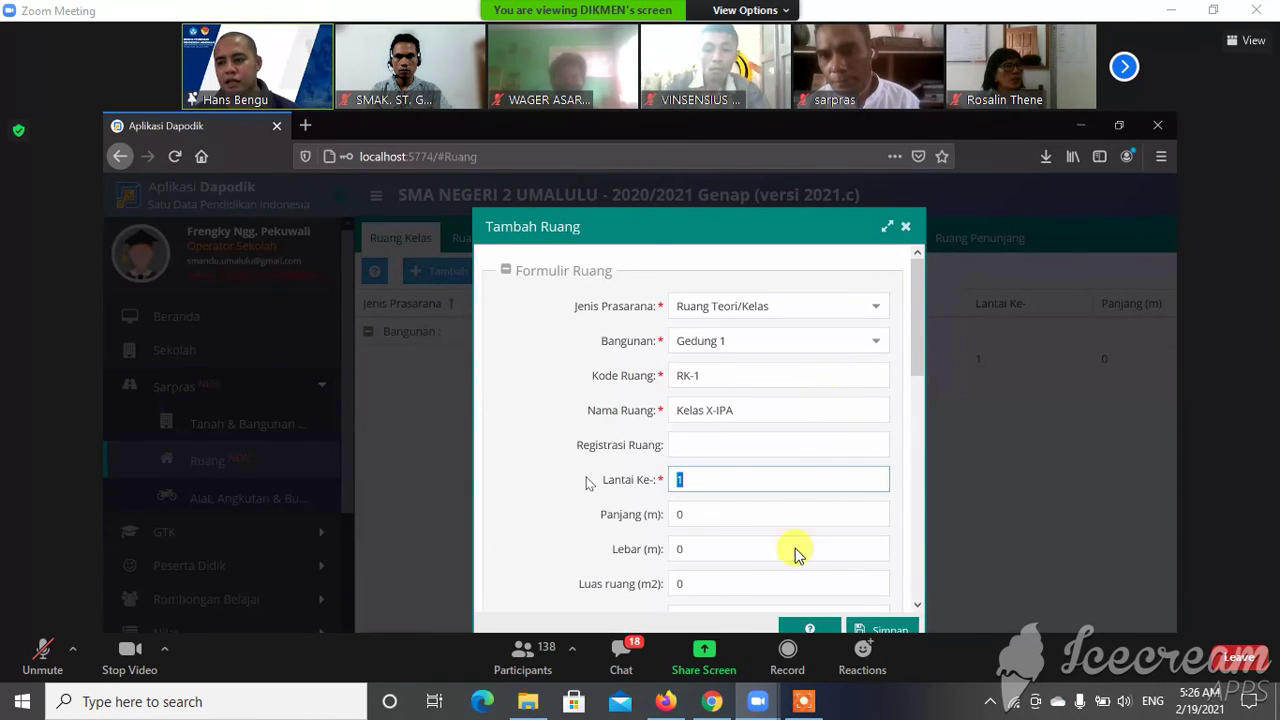
Switch to the WhatsApp page in Firefox and bring up the Icecream Screen Recorder recording controls.
left_click(673, 705)
left_click(310, 27)
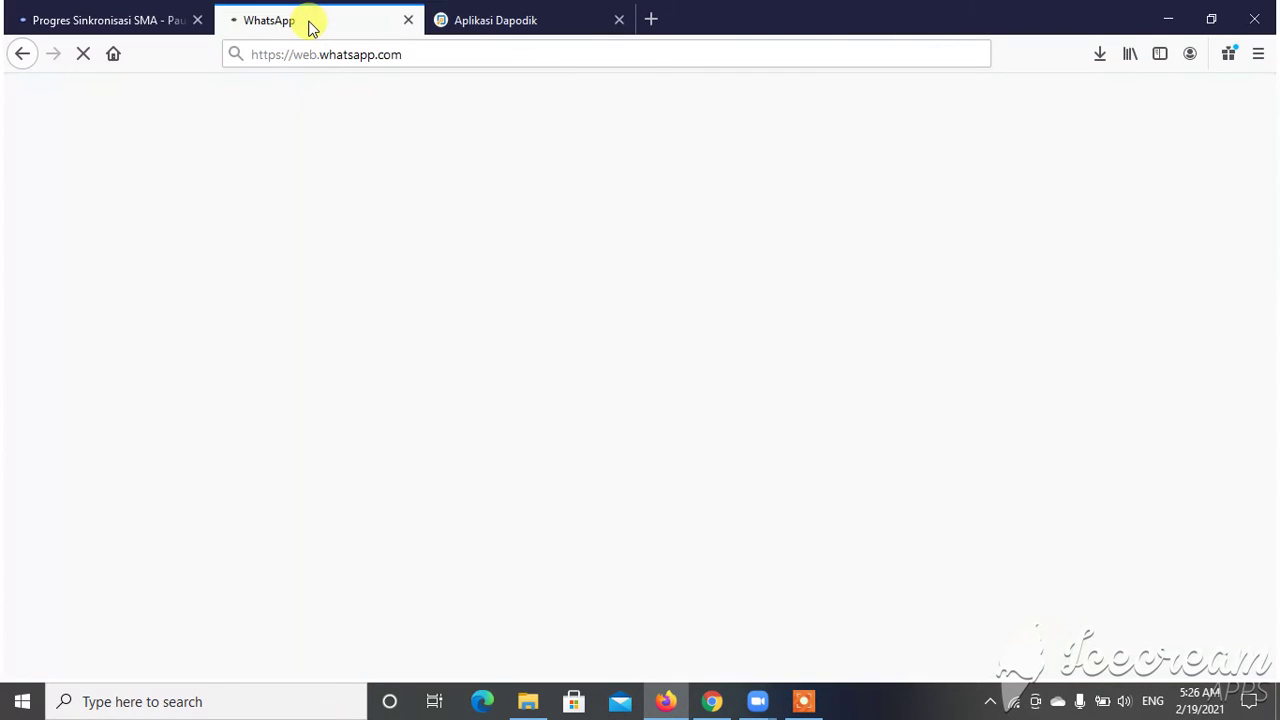
left_click(800, 705)
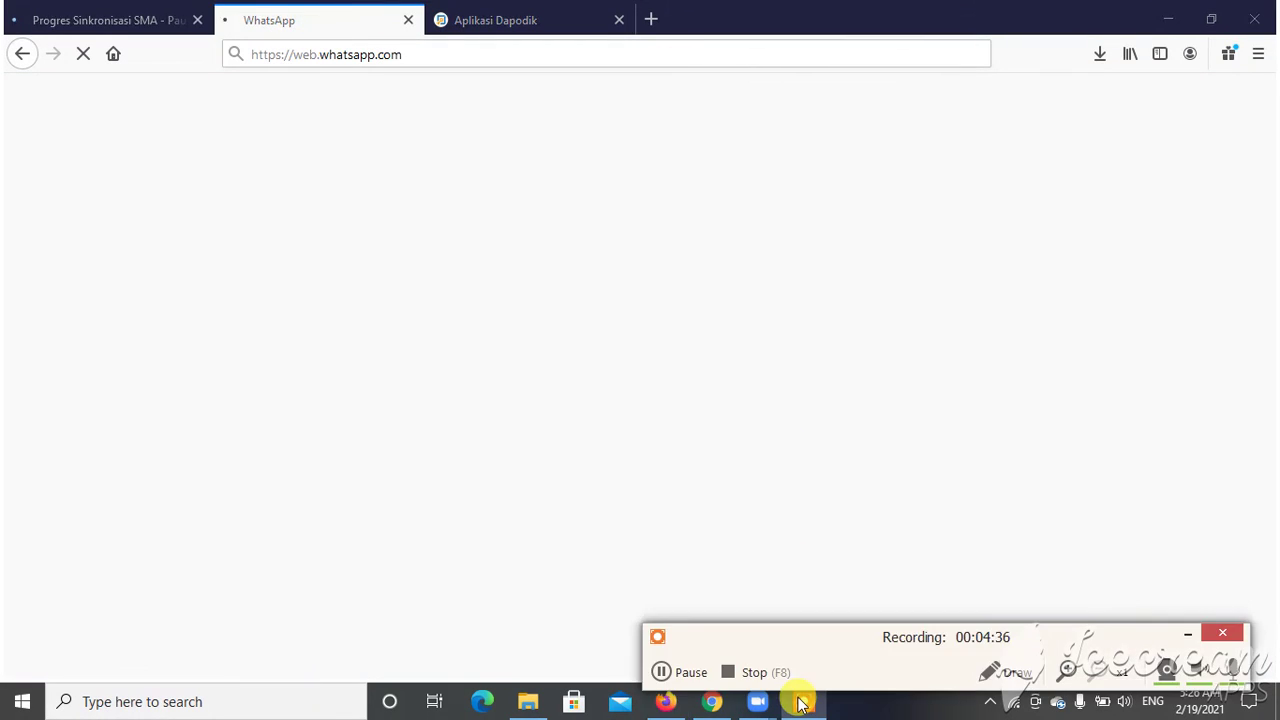